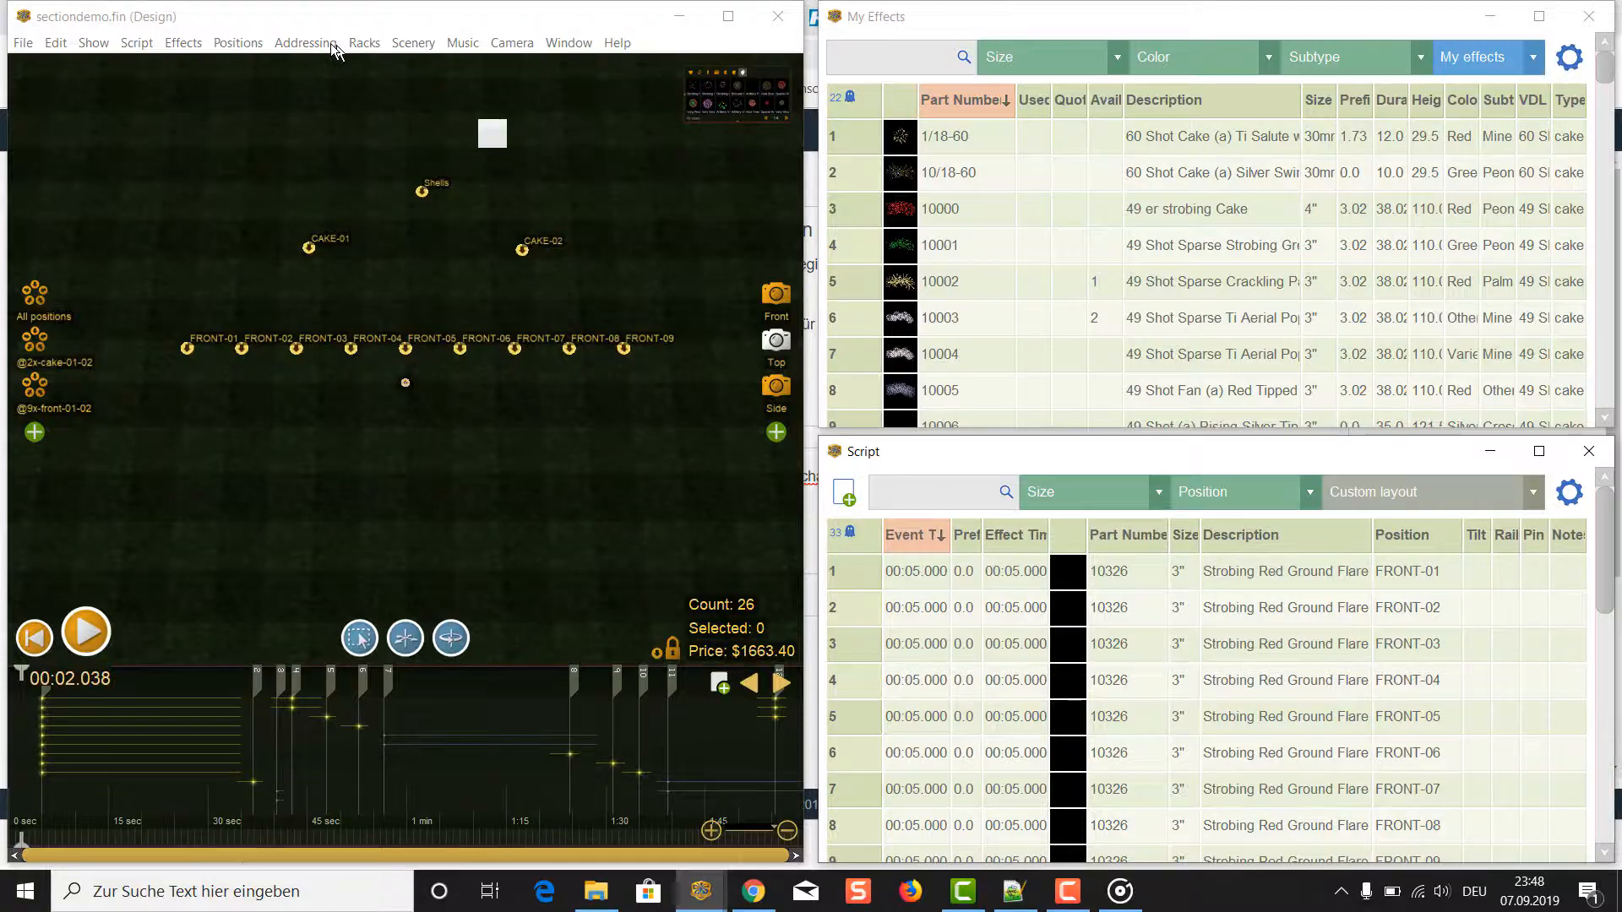
Create an addressing blueprint named Sharing, with the Position restriction on each module cleared to ---
{"action": "left_click", "coordinate": [332, 44]}
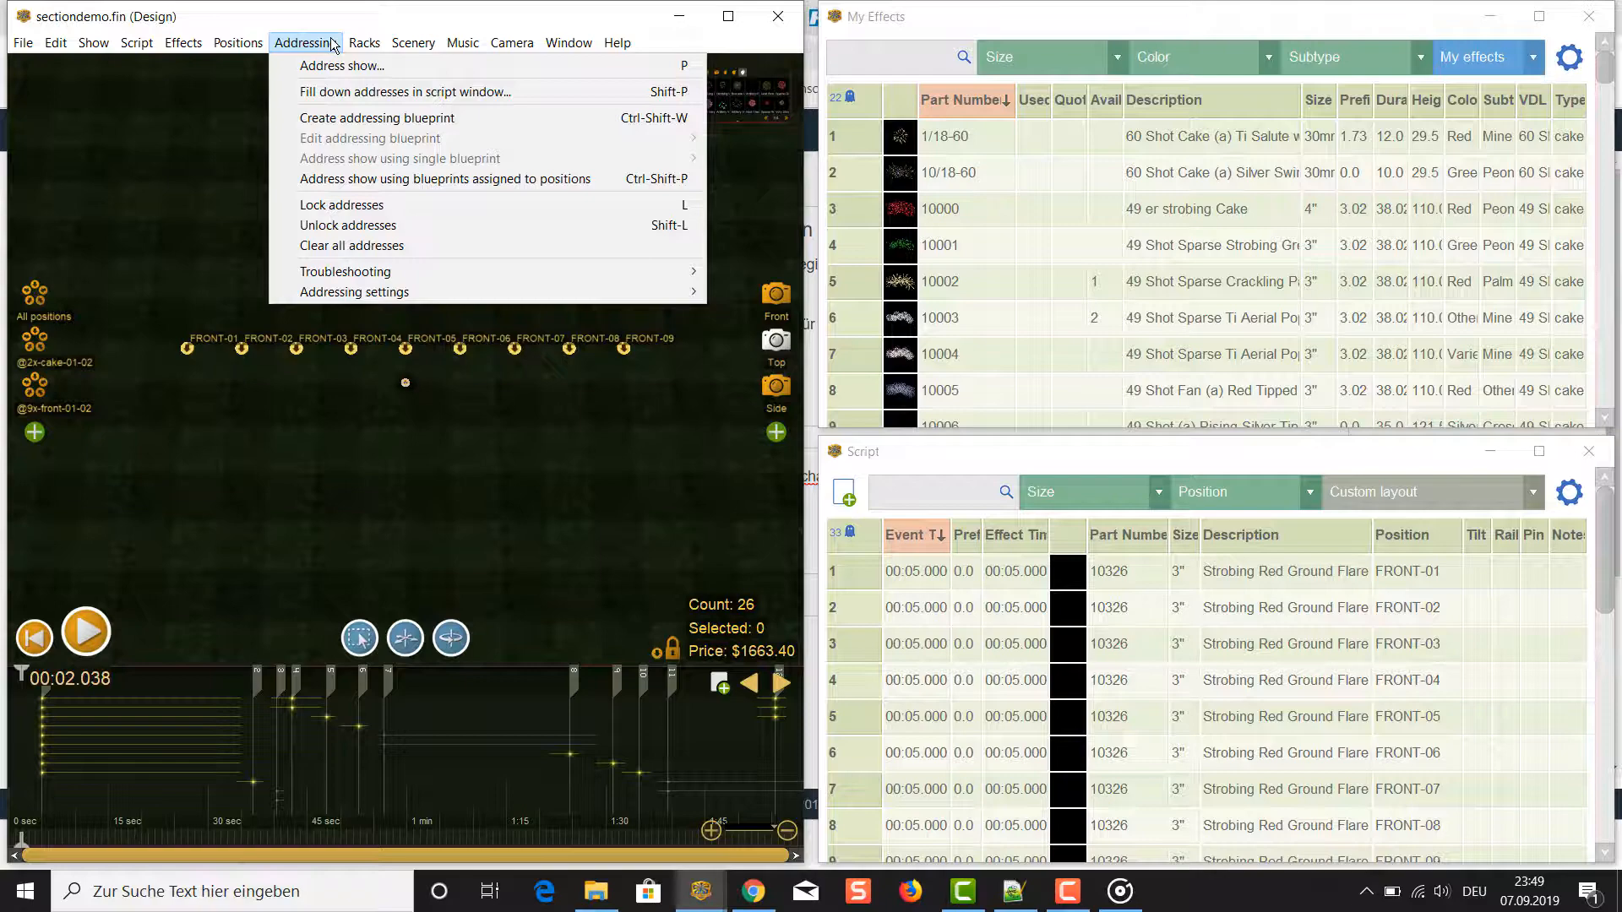
{"action": "left_click", "coordinate": [493, 119]}
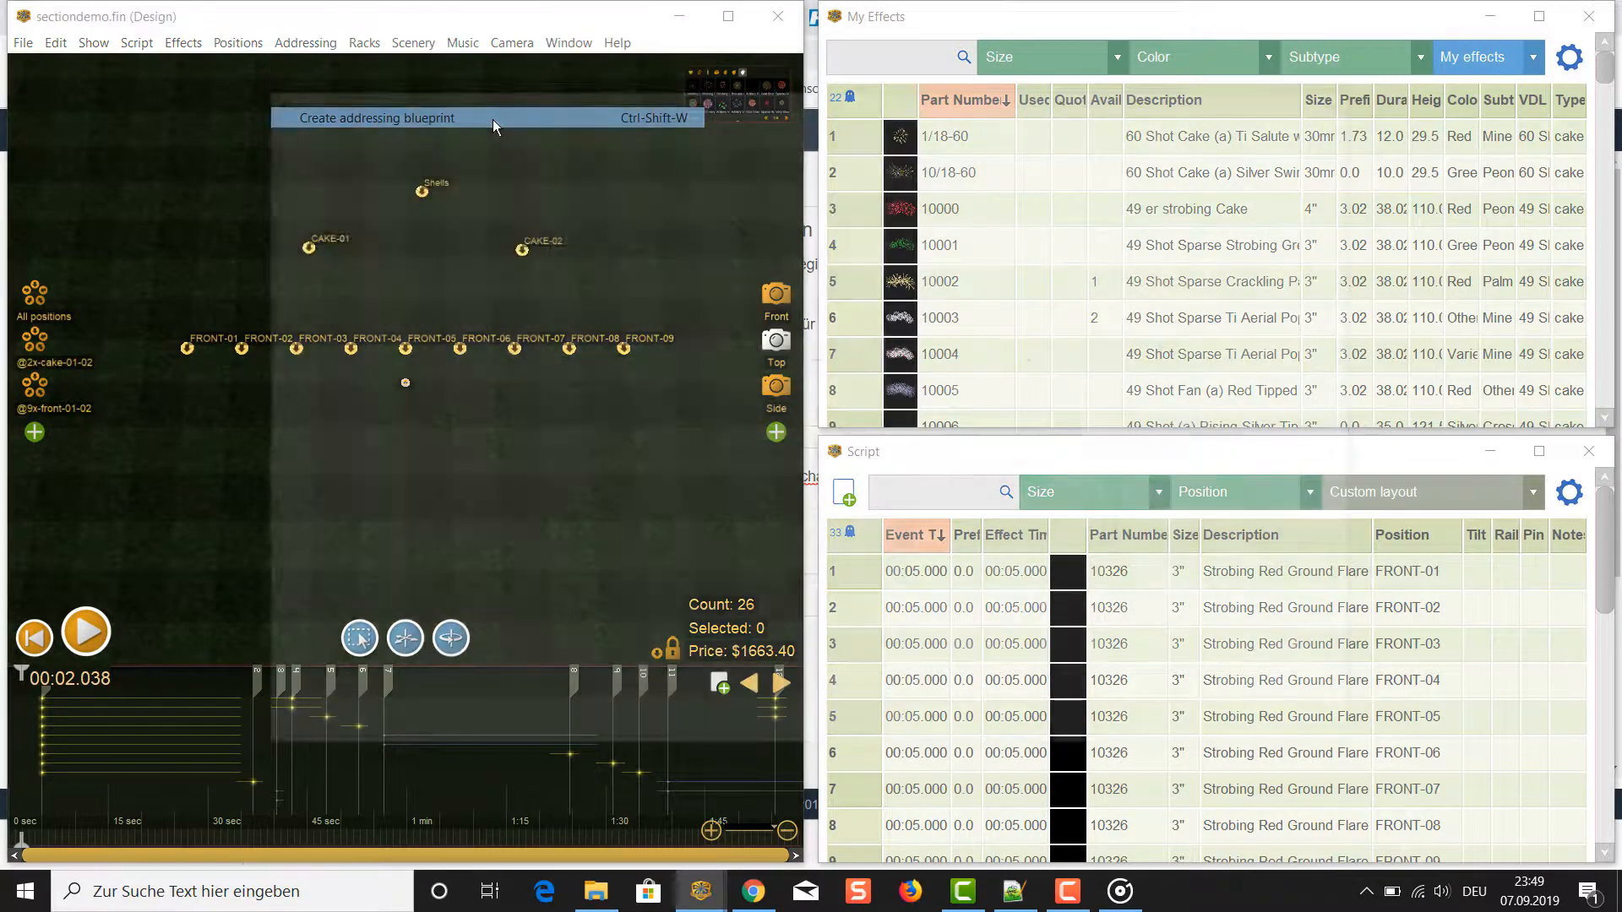
{"action": "type", "text": "Sharing"}
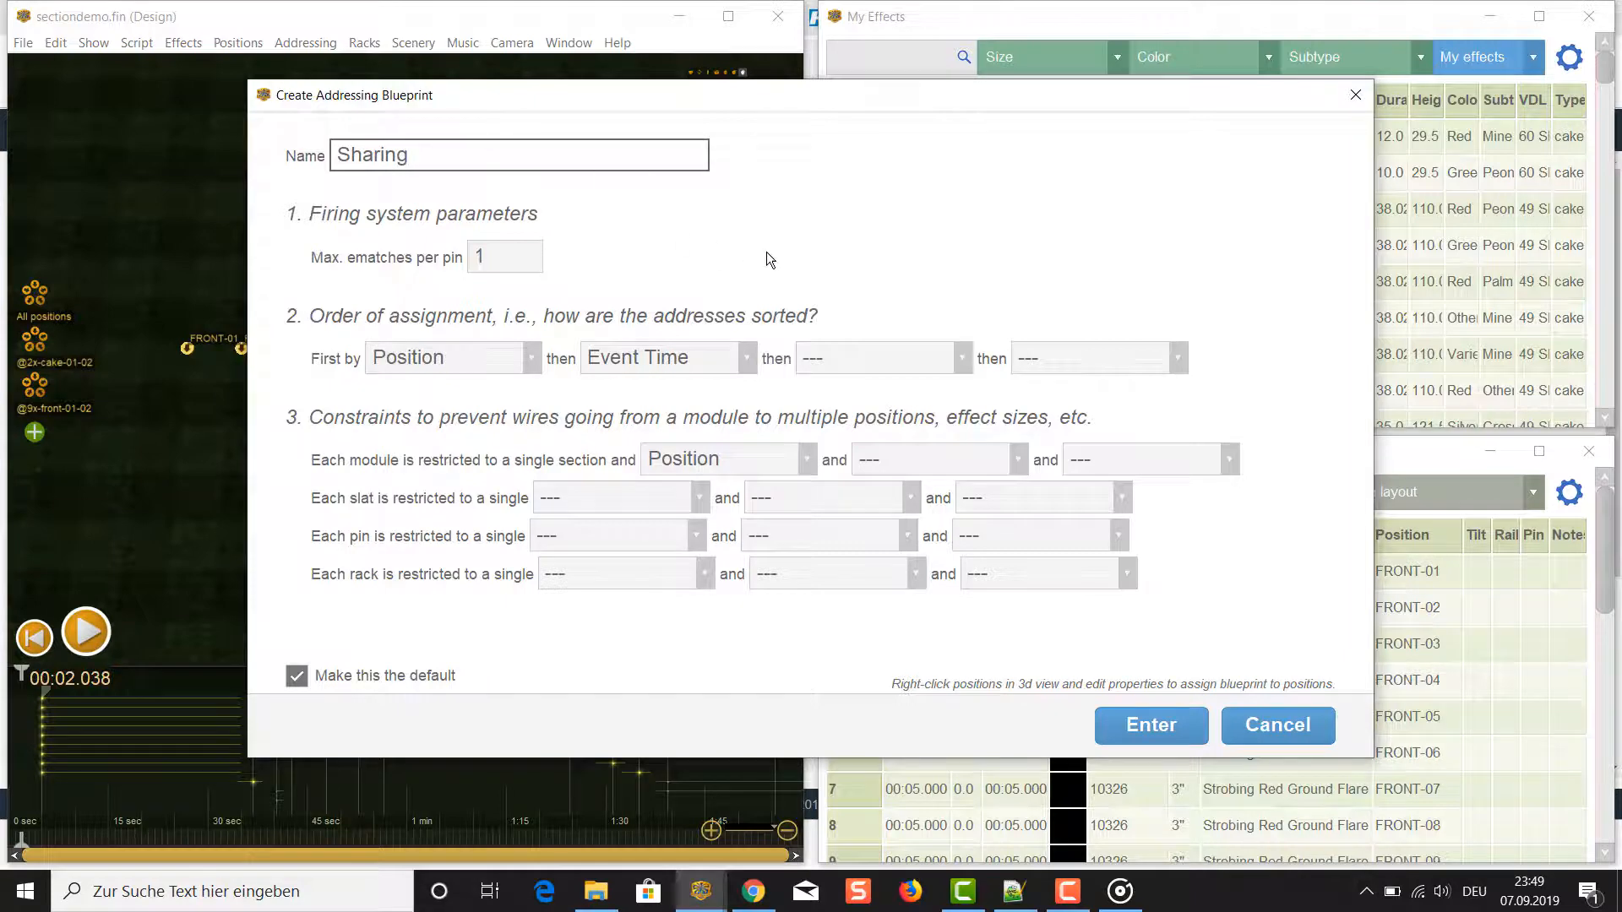
{"action": "left_click", "coordinate": [807, 459]}
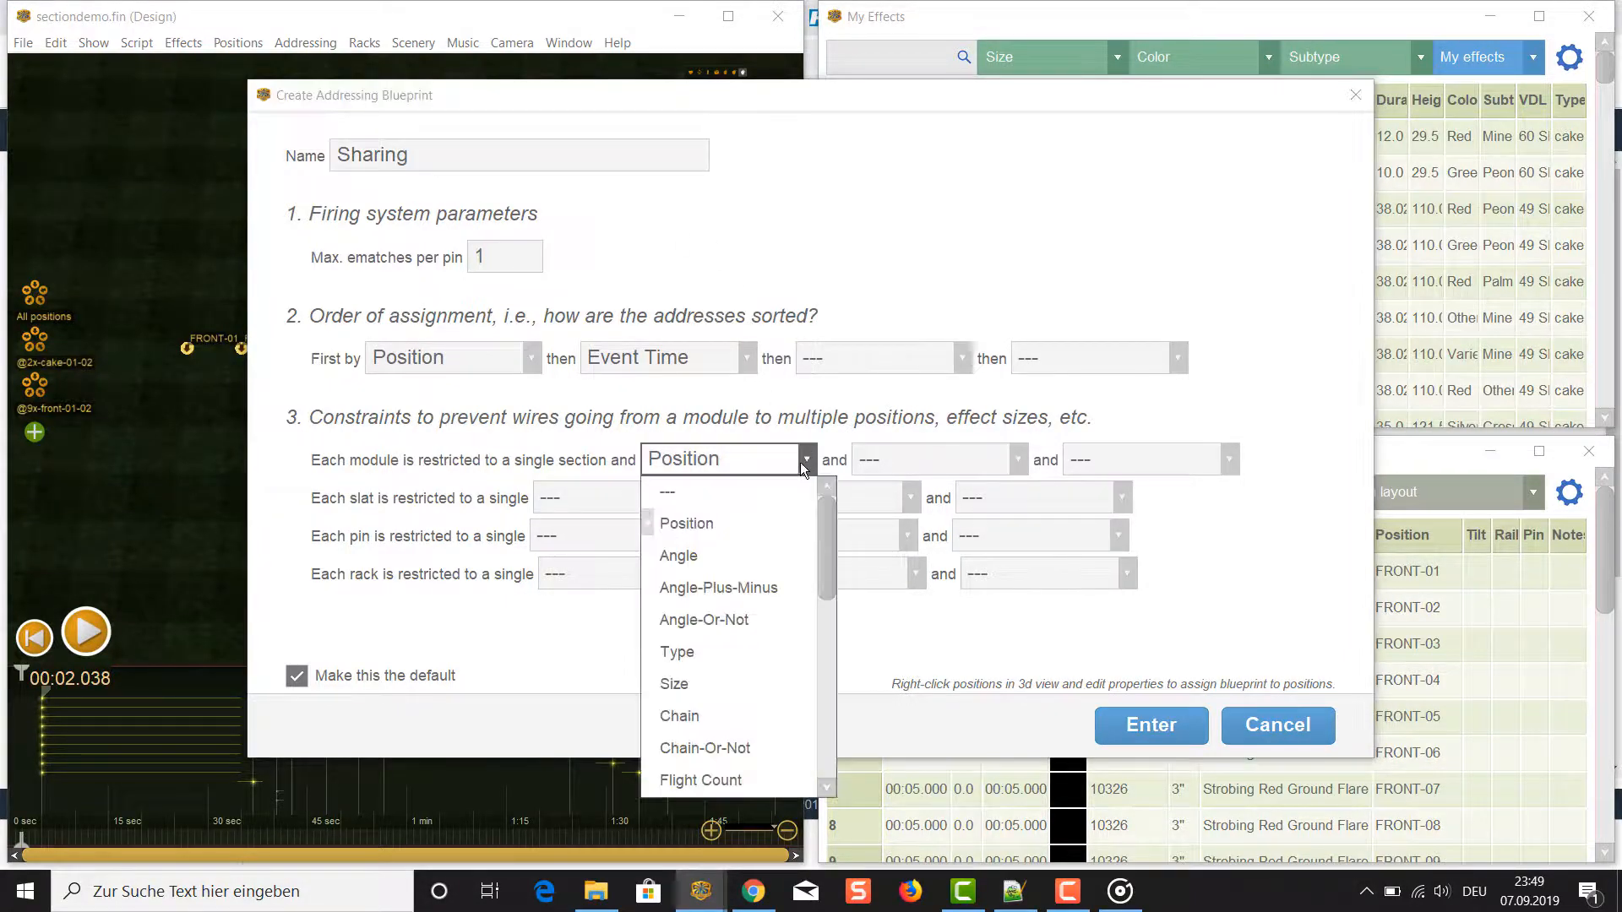
{"action": "left_click", "coordinate": [768, 494]}
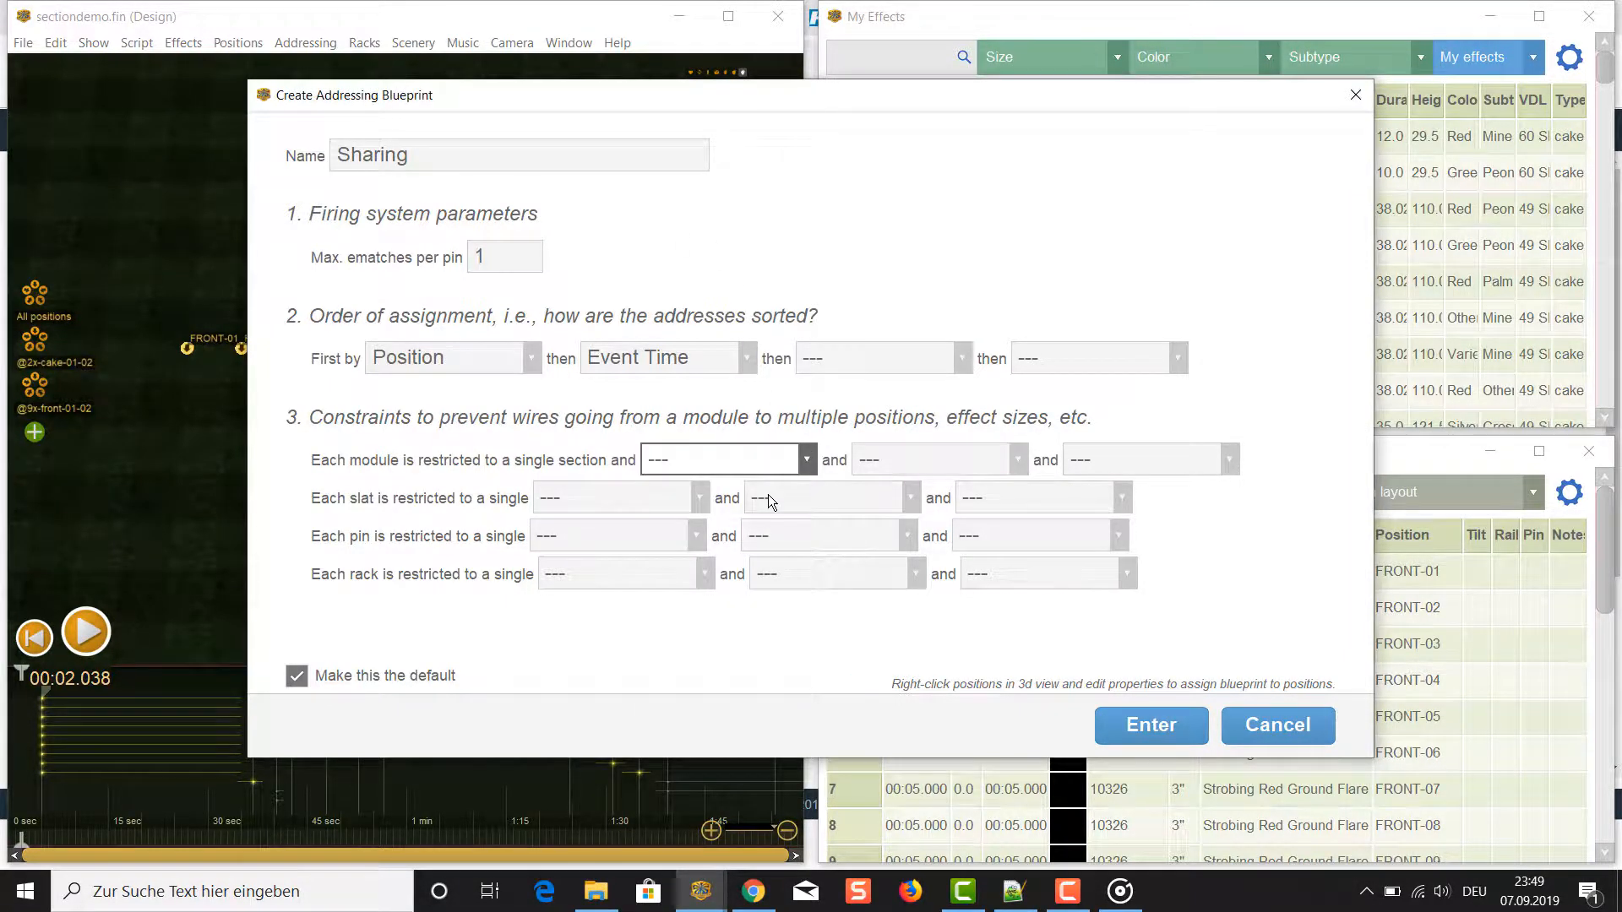
{"action": "left_click", "coordinate": [1153, 729]}
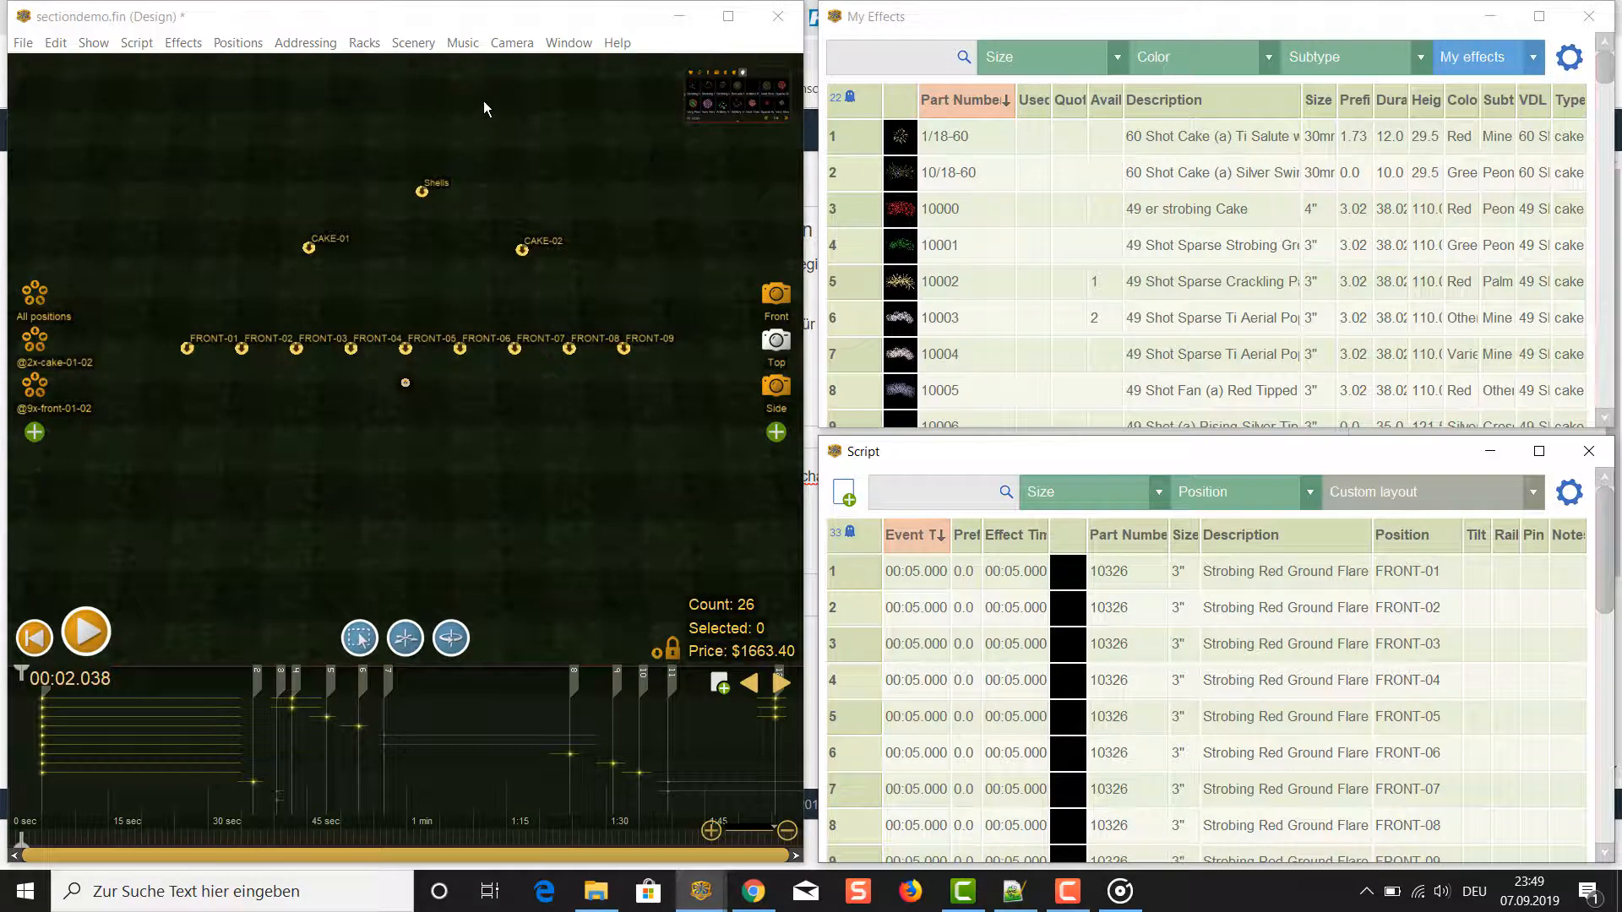
Create a second addressing blueprint named NotSharing, keeping its default settings
{"action": "left_click", "coordinate": [313, 46]}
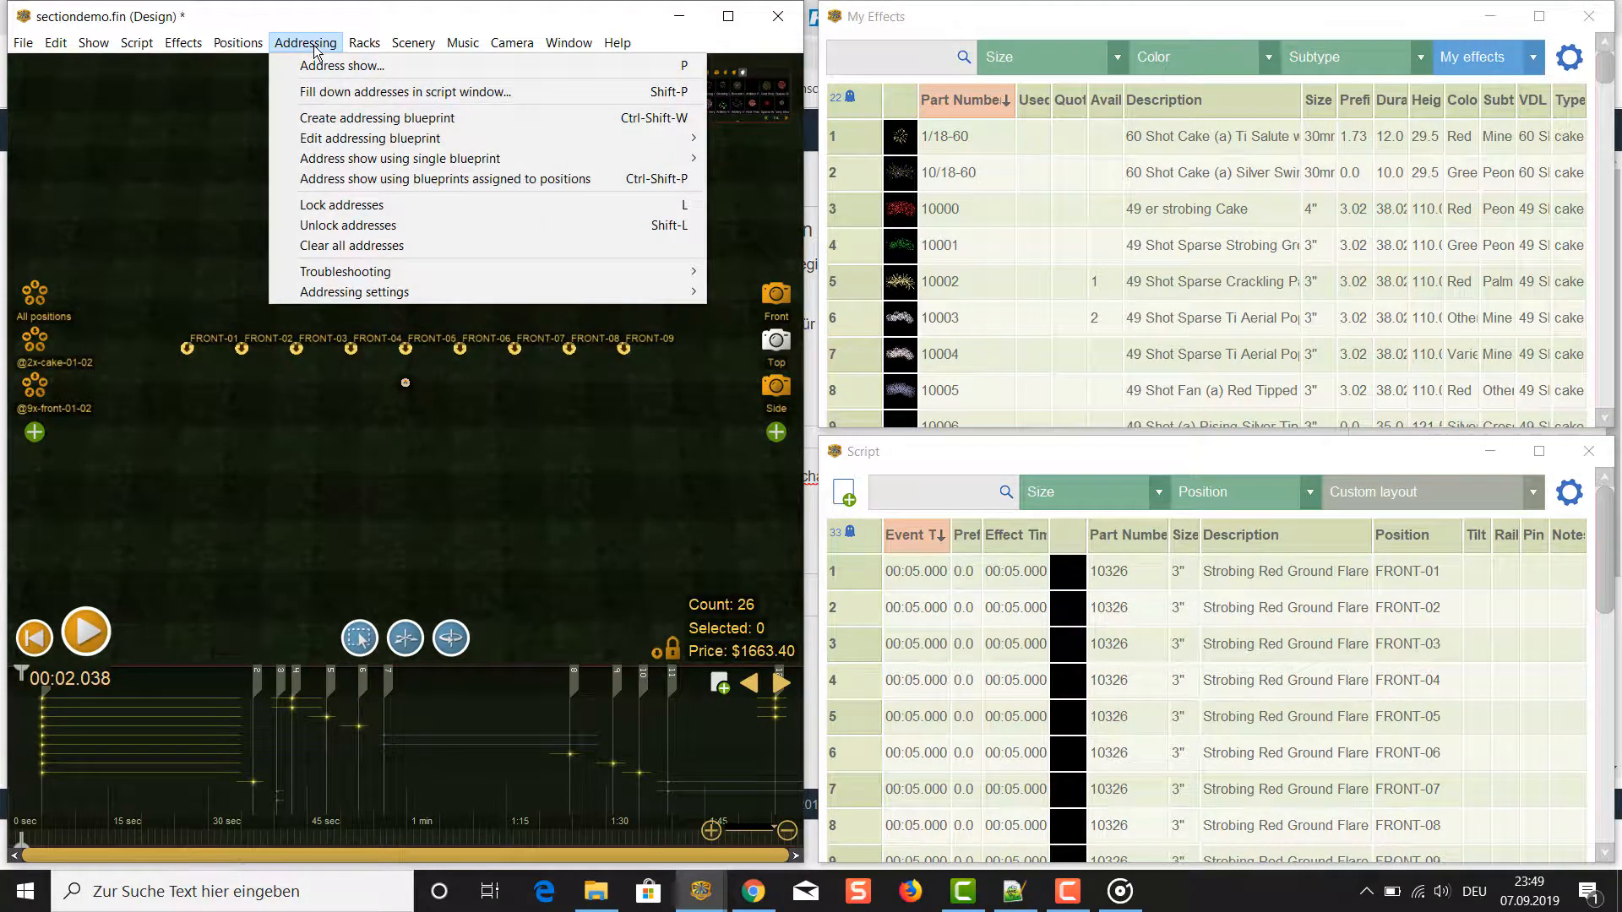
{"action": "left_click", "coordinate": [510, 118]}
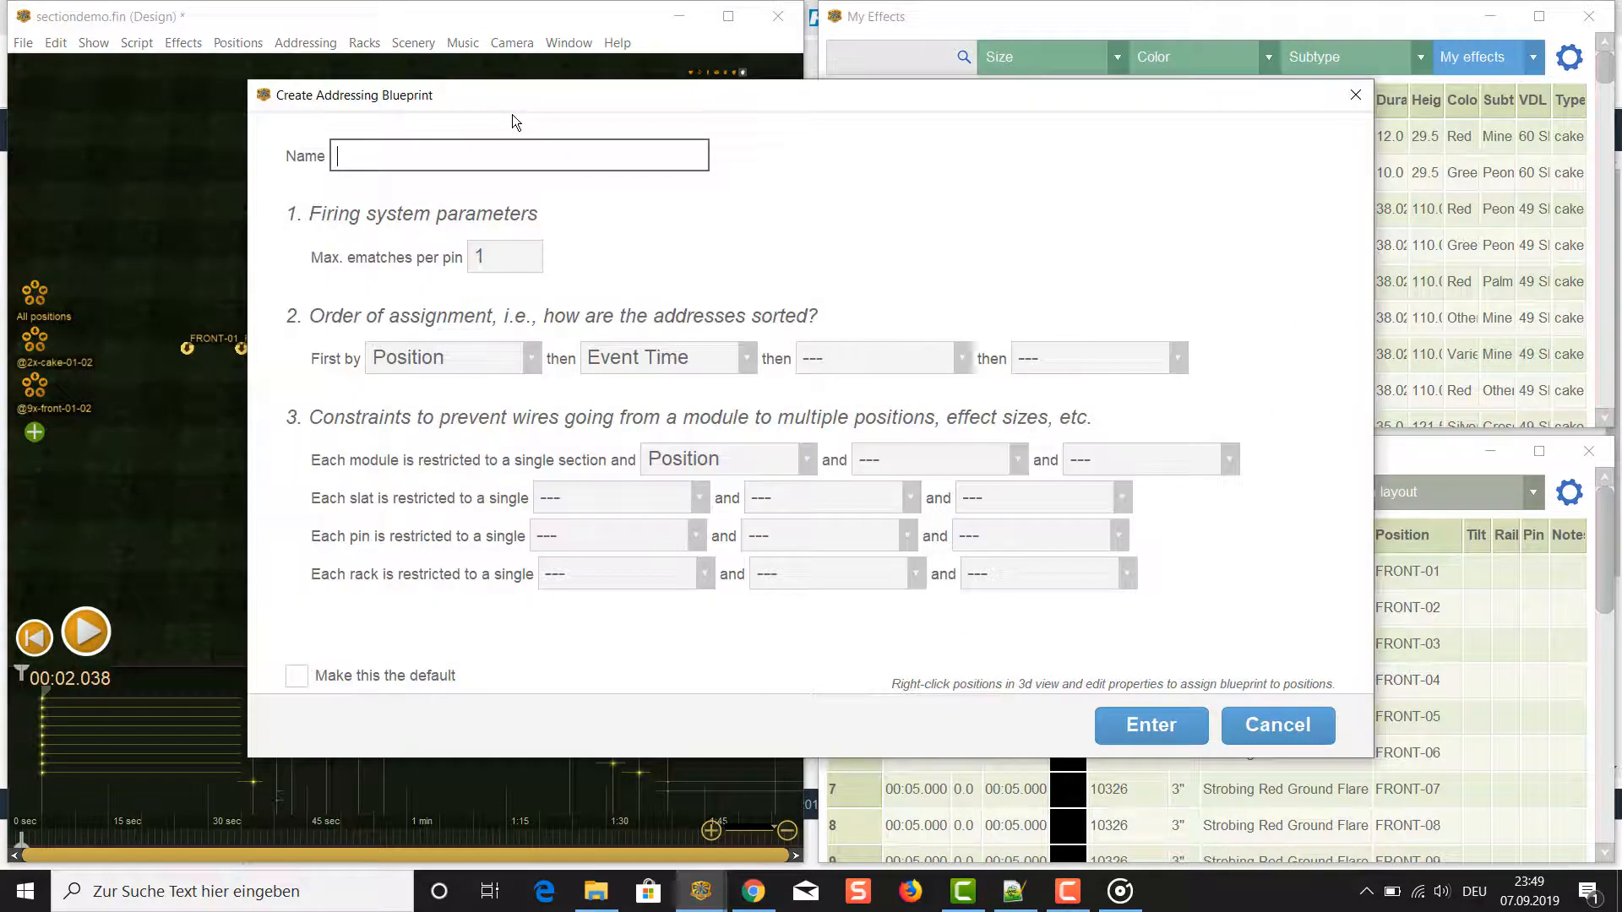
{"action": "type", "text": "NotSharing"}
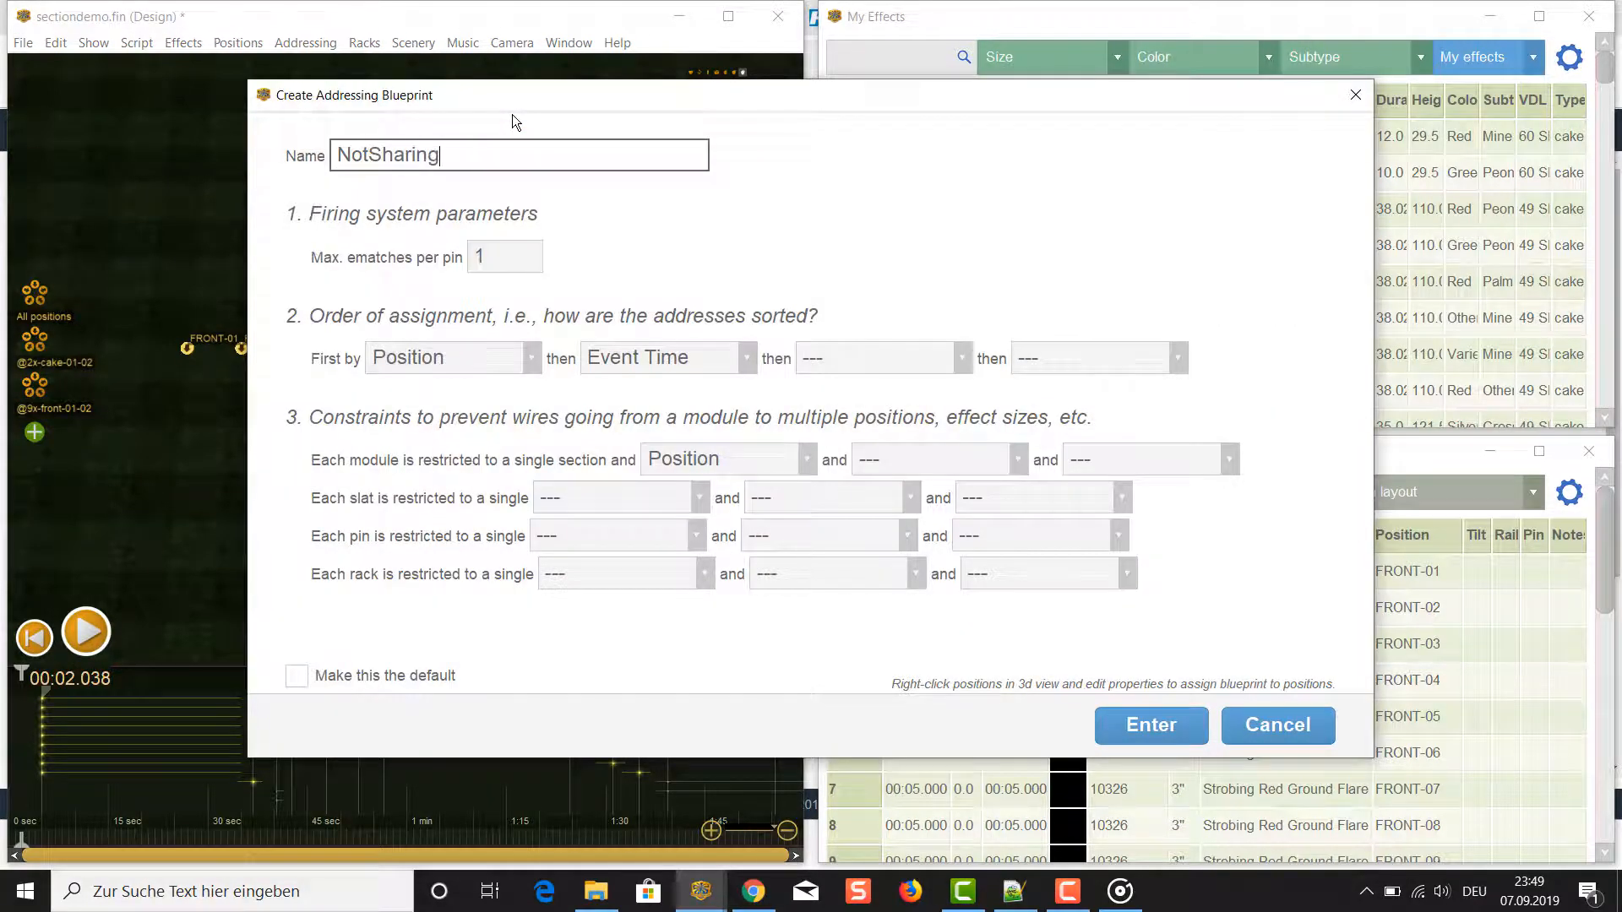
{"action": "key", "text": "Tab"}
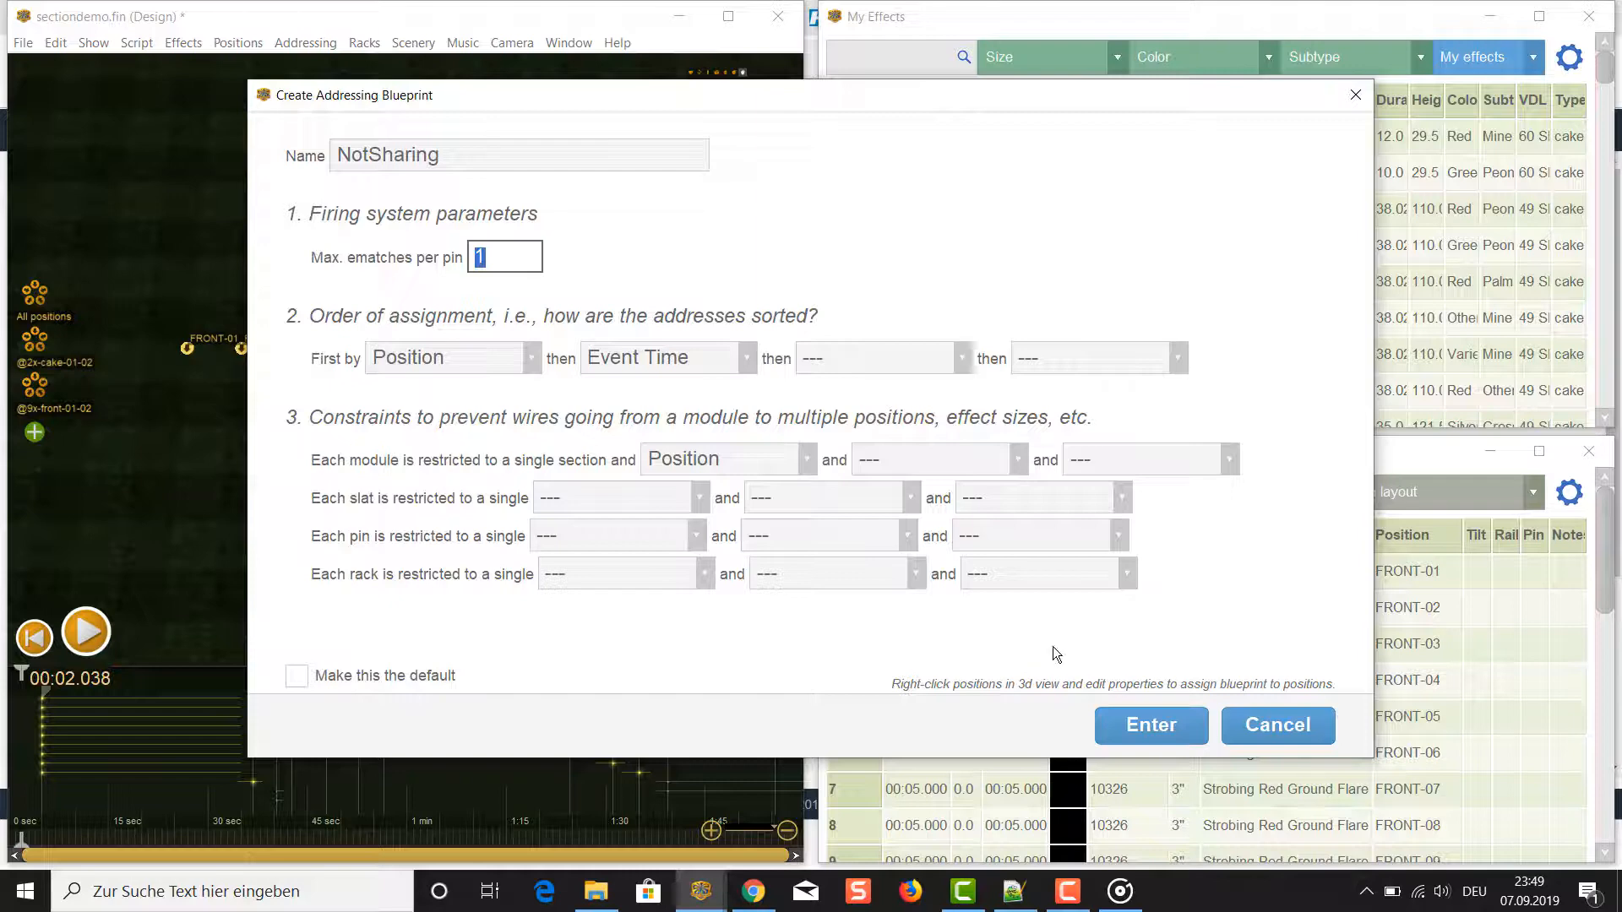
{"action": "left_click", "coordinate": [1138, 723]}
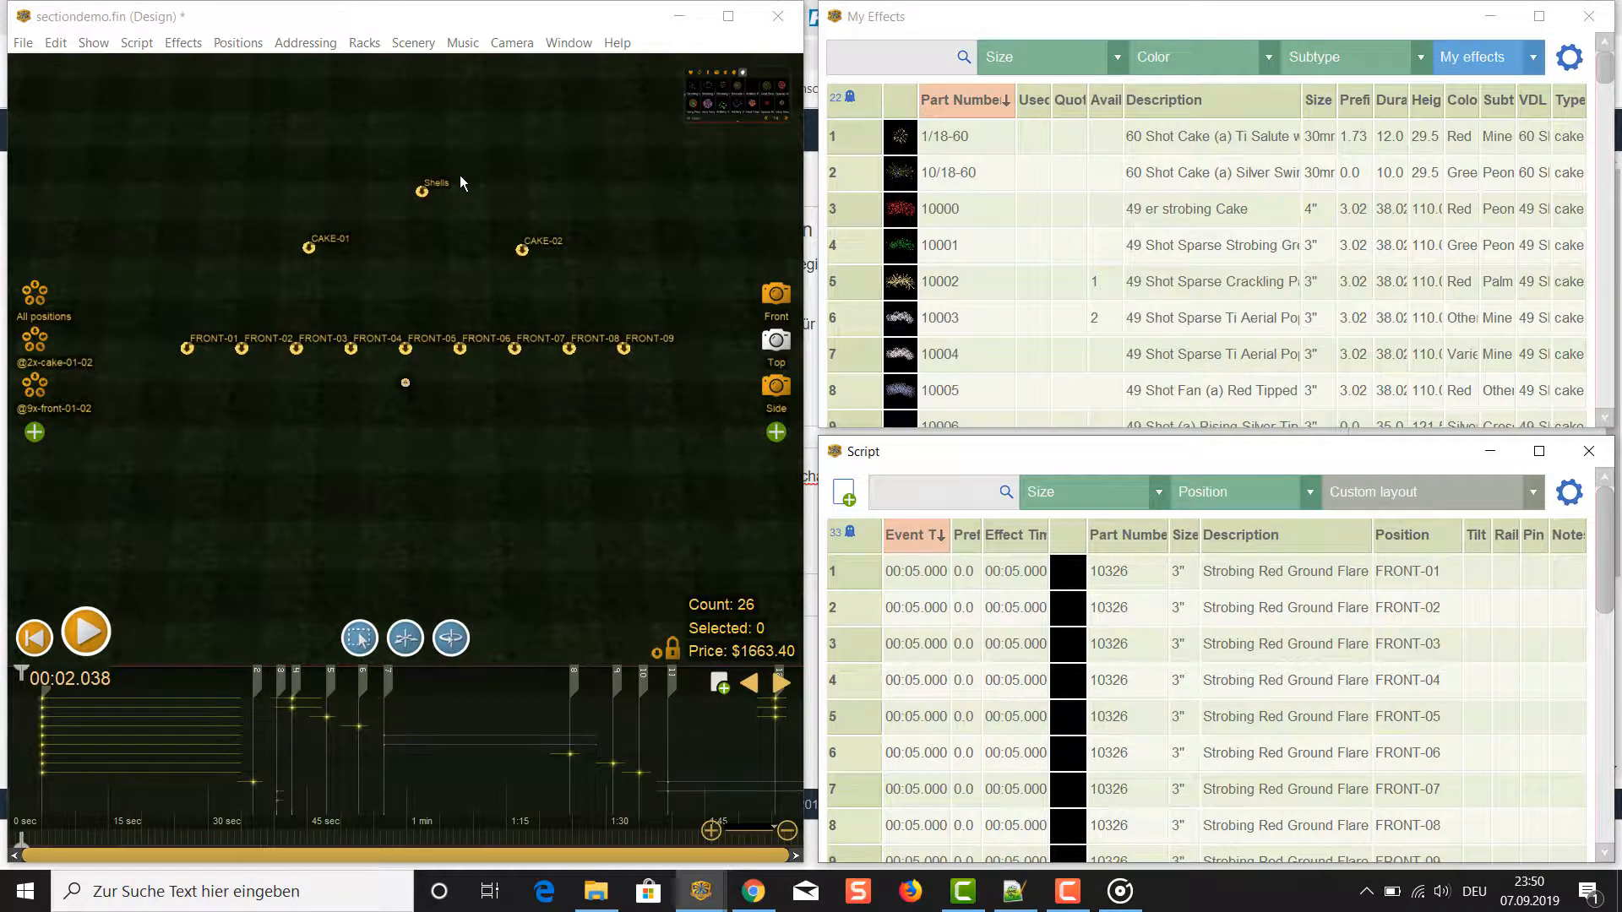
Assign the Sharing addressing blueprint to the nine positions FRONT-01 through FRONT-09
{"action": "left_click", "coordinate": [359, 640]}
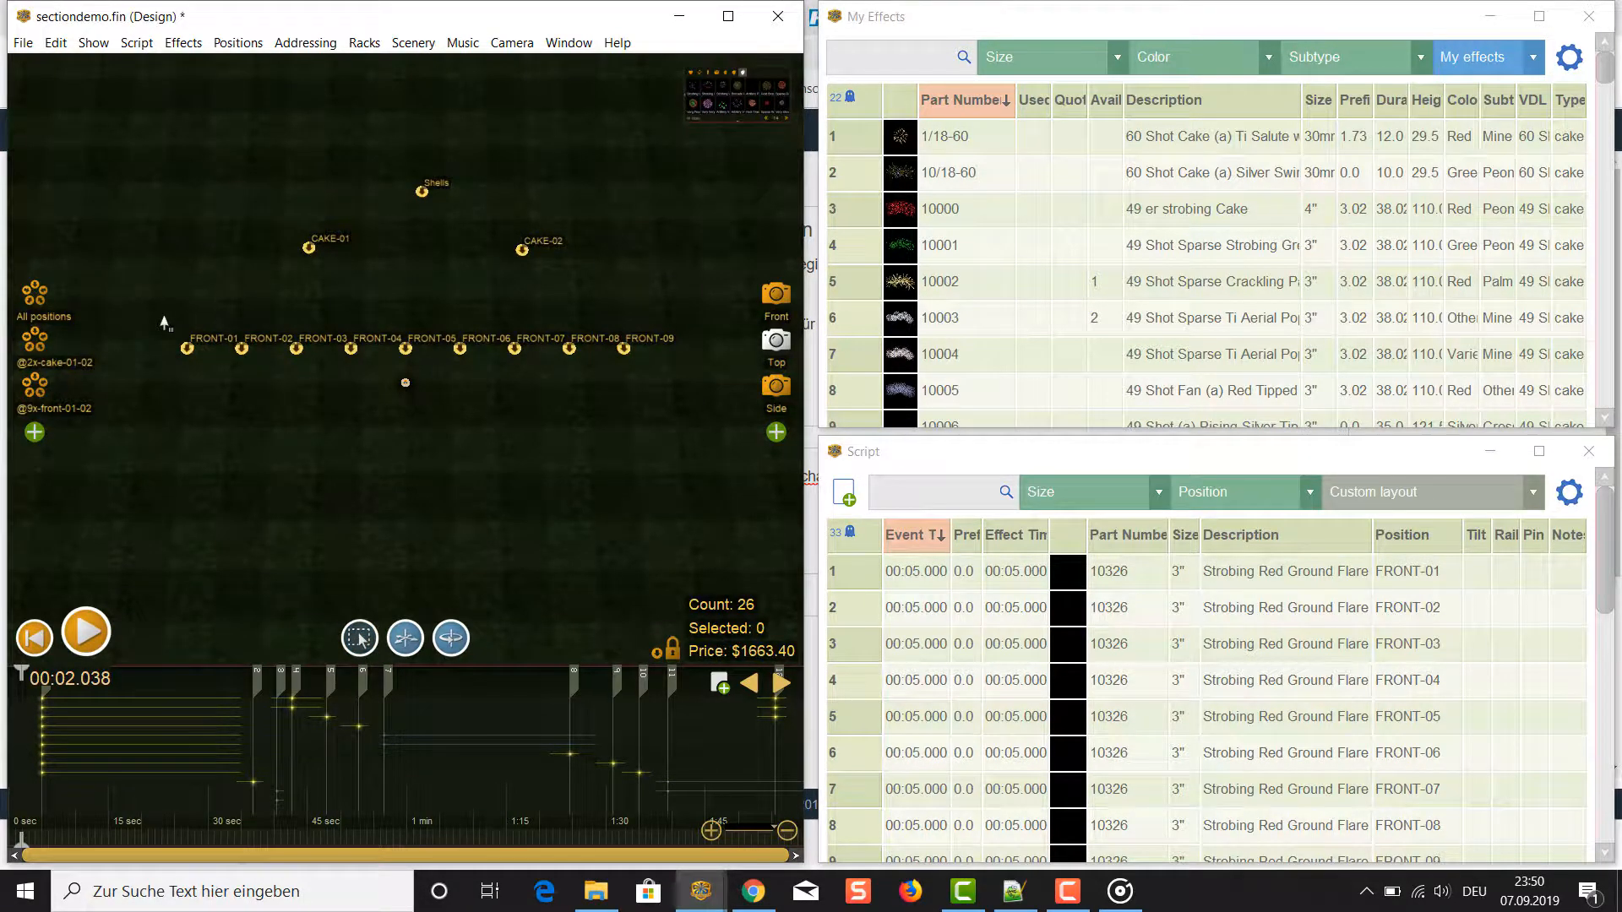
{"action": "left_click_drag", "start_coordinate": [164, 324], "coordinate": [676, 387]}
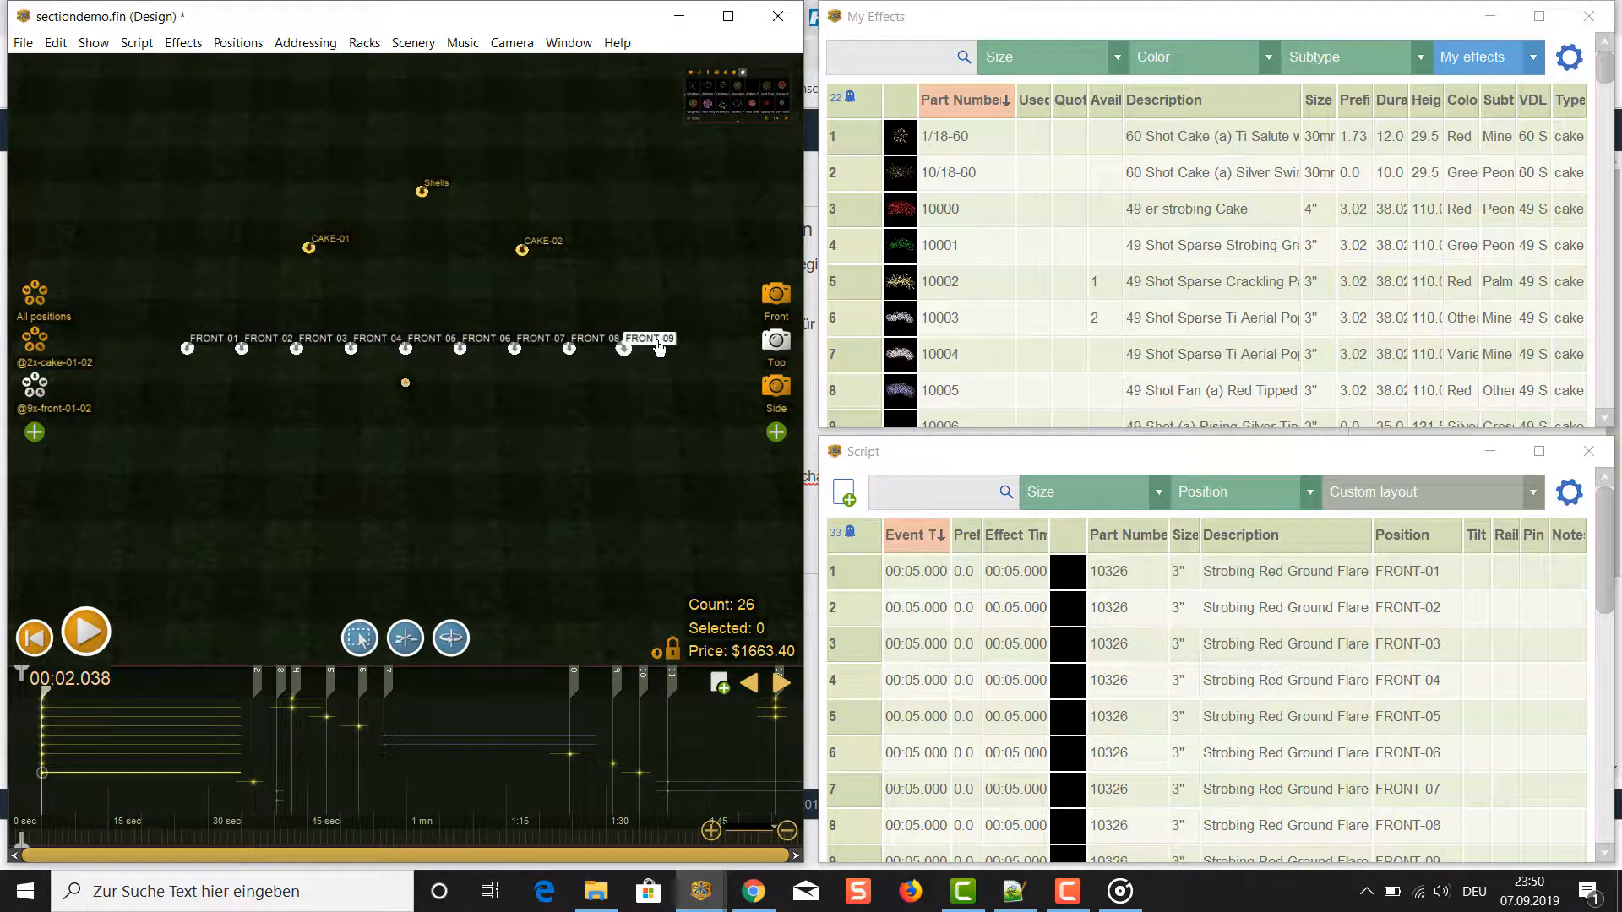
{"action": "right_click", "coordinate": [659, 348]}
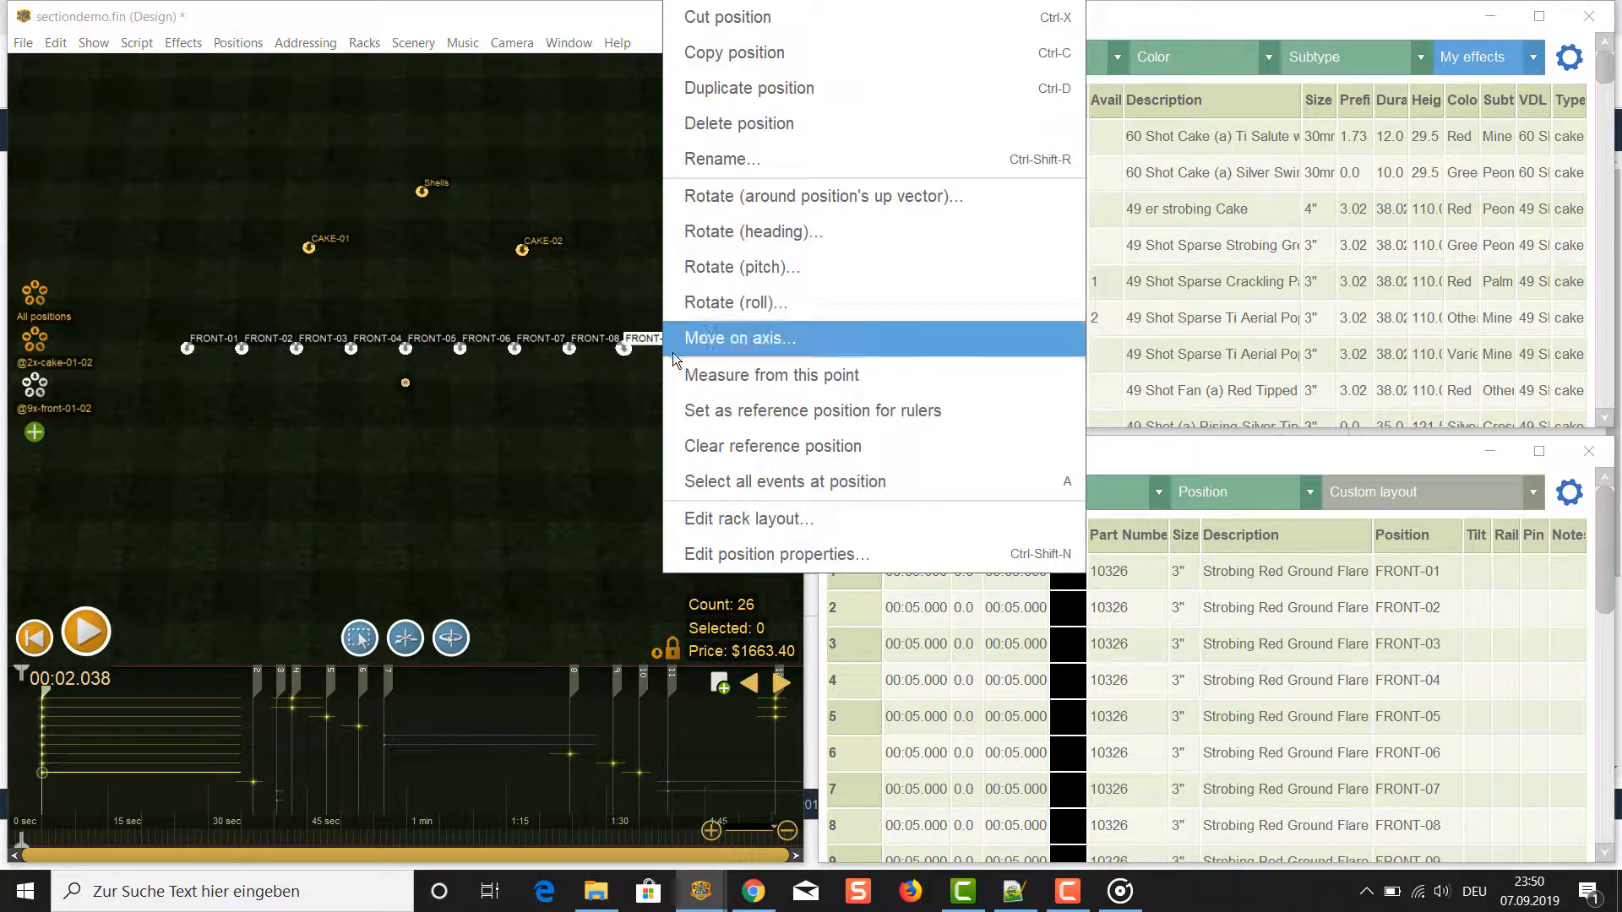
{"action": "left_click", "coordinate": [847, 555]}
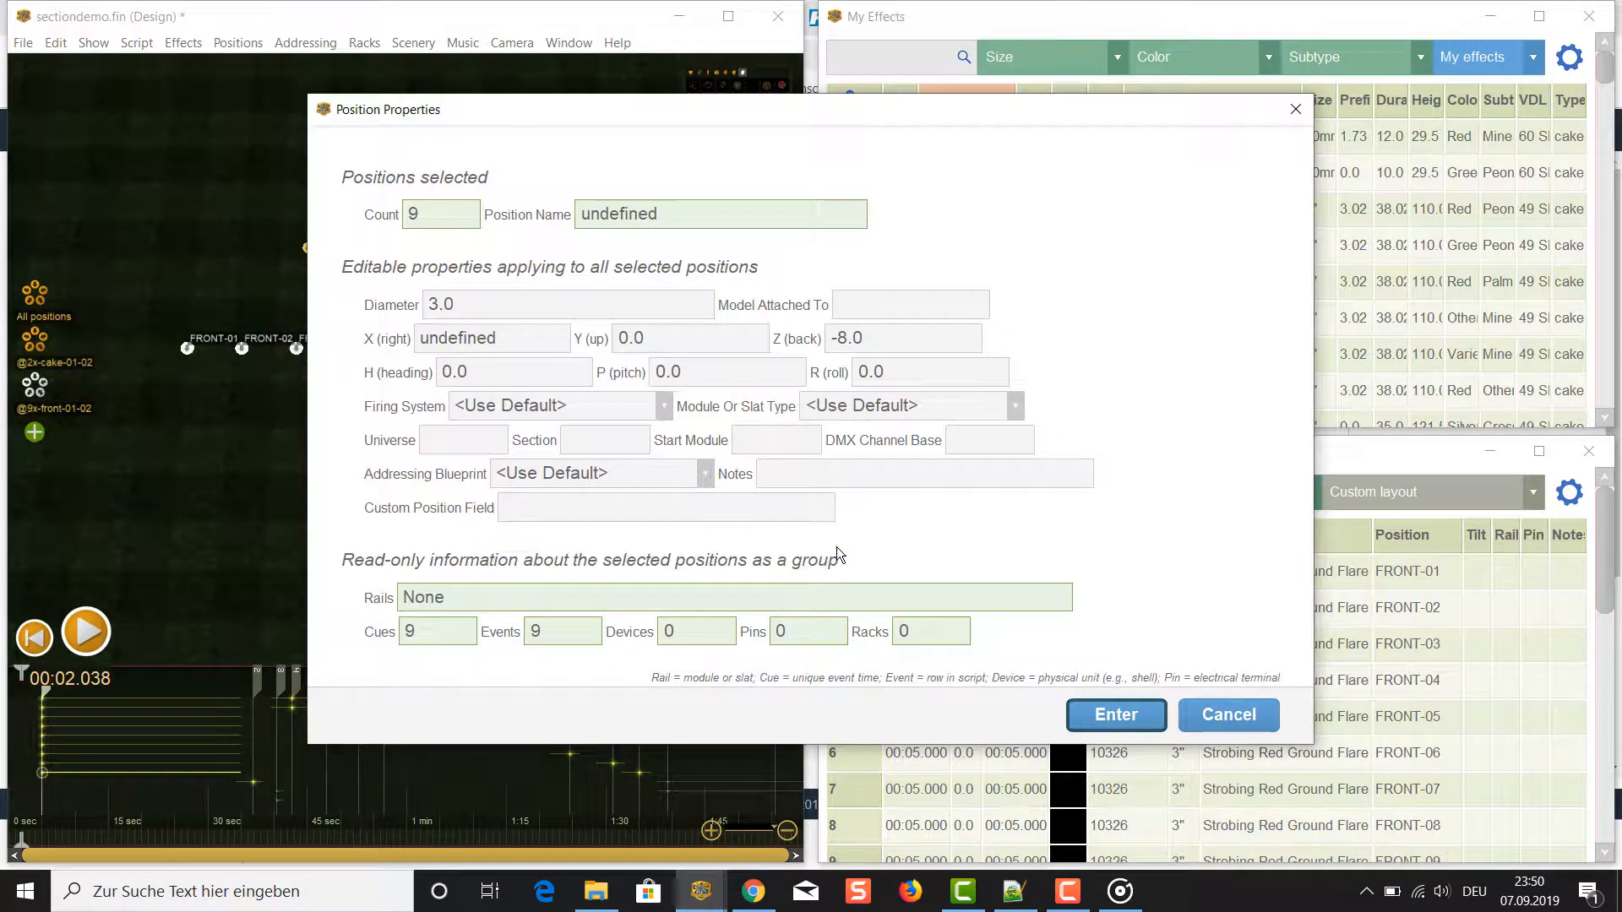
{"action": "left_click", "coordinate": [705, 474]}
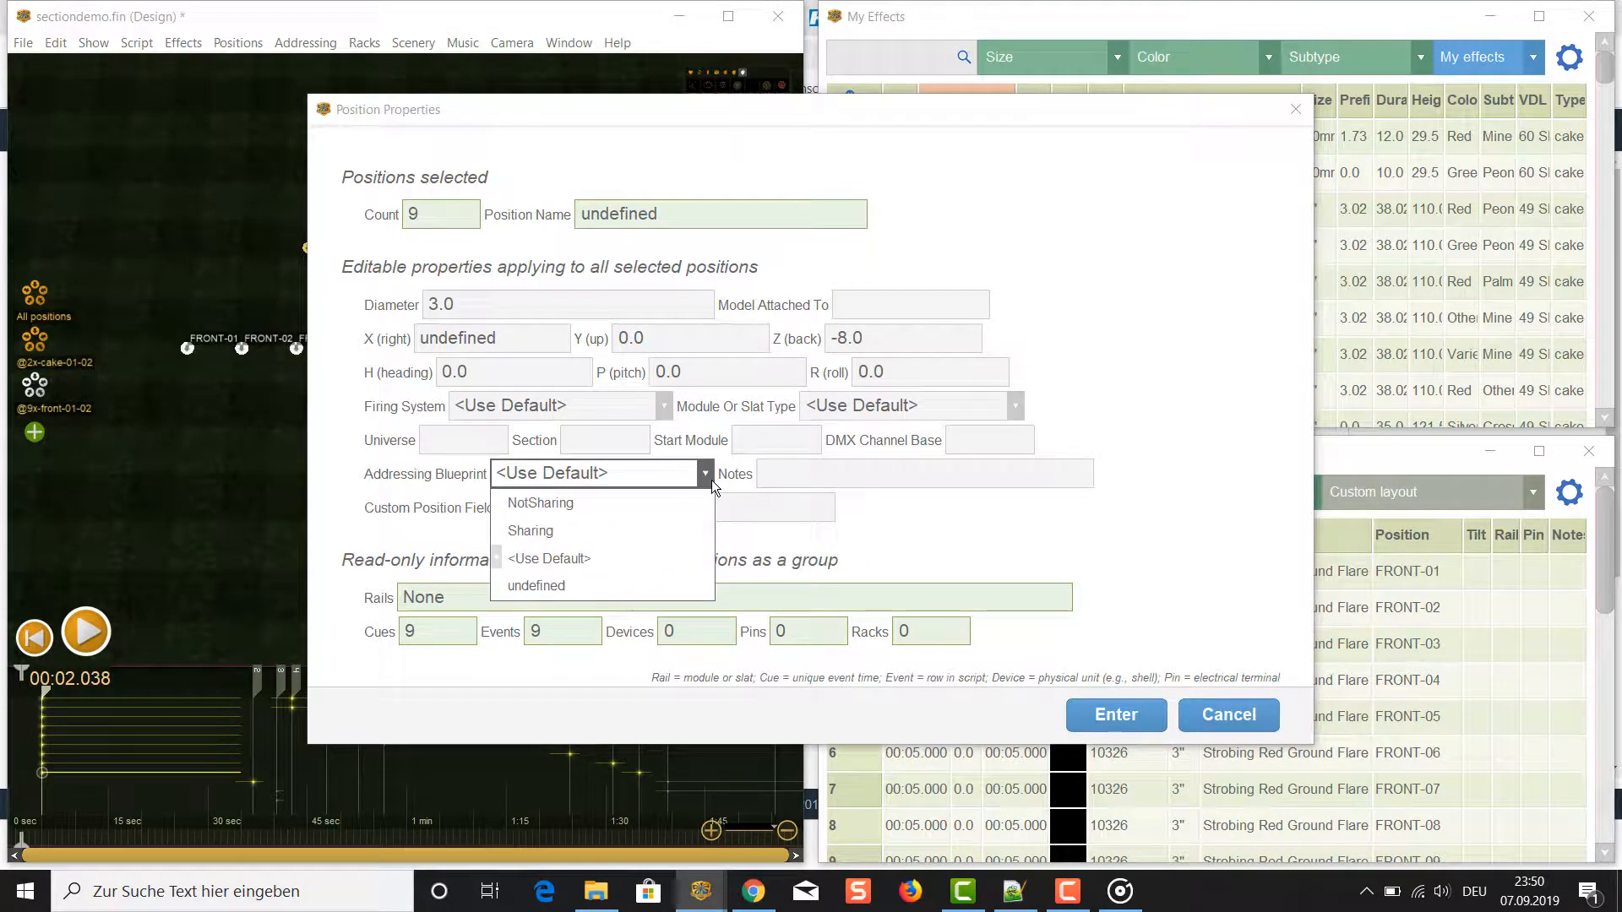
{"action": "left_click", "coordinate": [671, 524]}
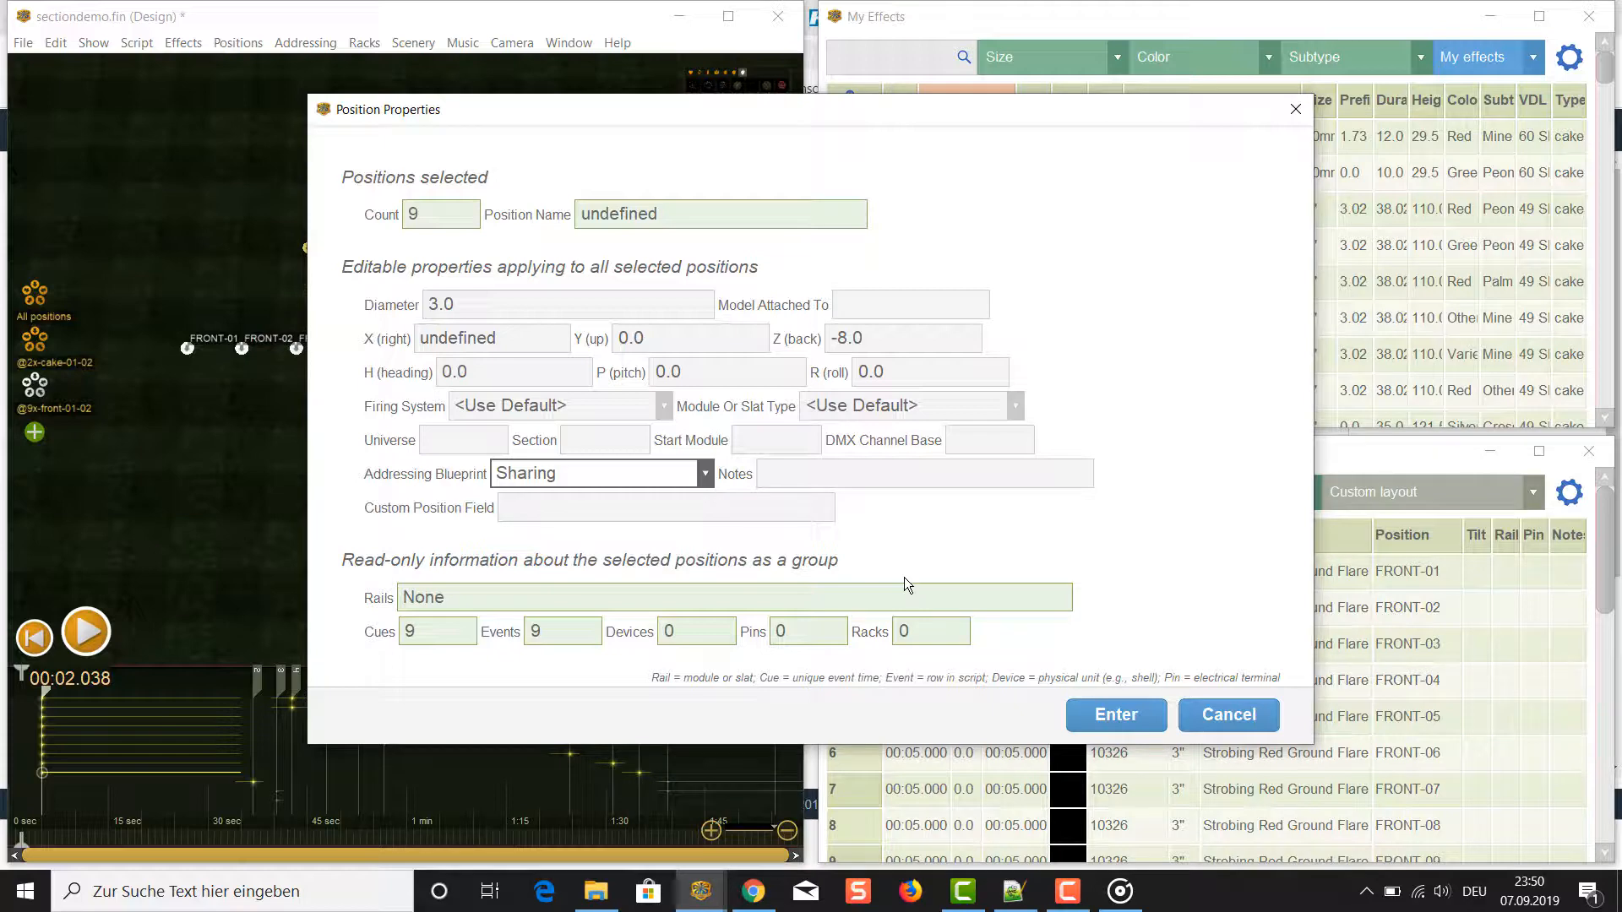
{"action": "left_click", "coordinate": [1100, 714]}
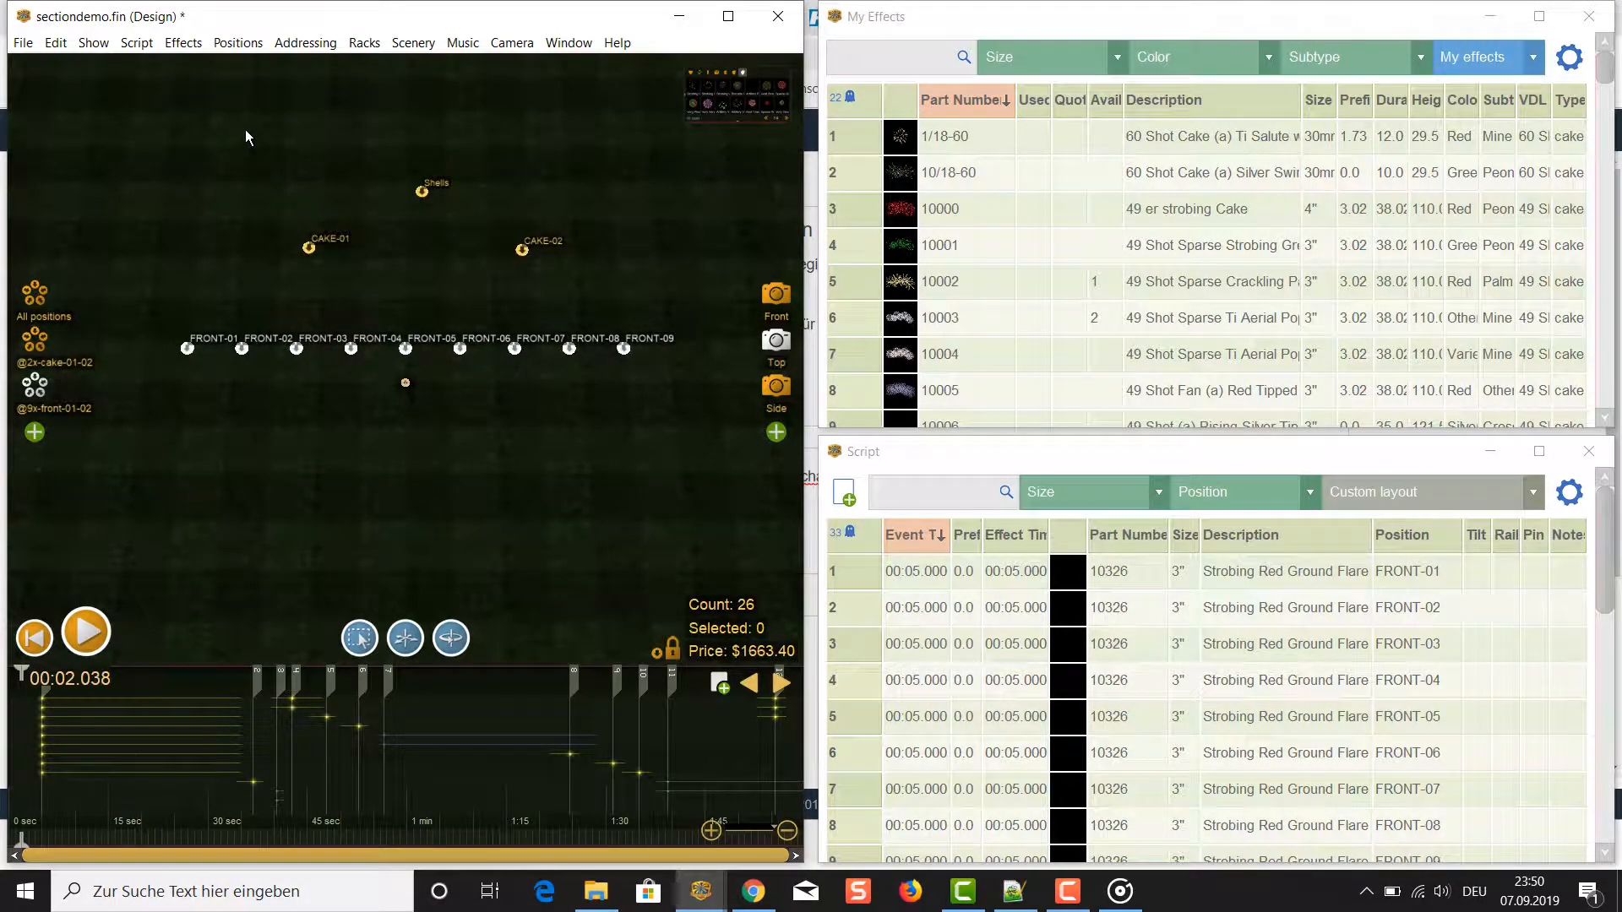
Assign the NotSharing addressing blueprint to the Shells, CAKE-01 and CAKE-02 positions
{"action": "left_click_drag", "start_coordinate": [246, 131], "coordinate": [684, 377]}
{"action": "right_click", "coordinate": [586, 309]}
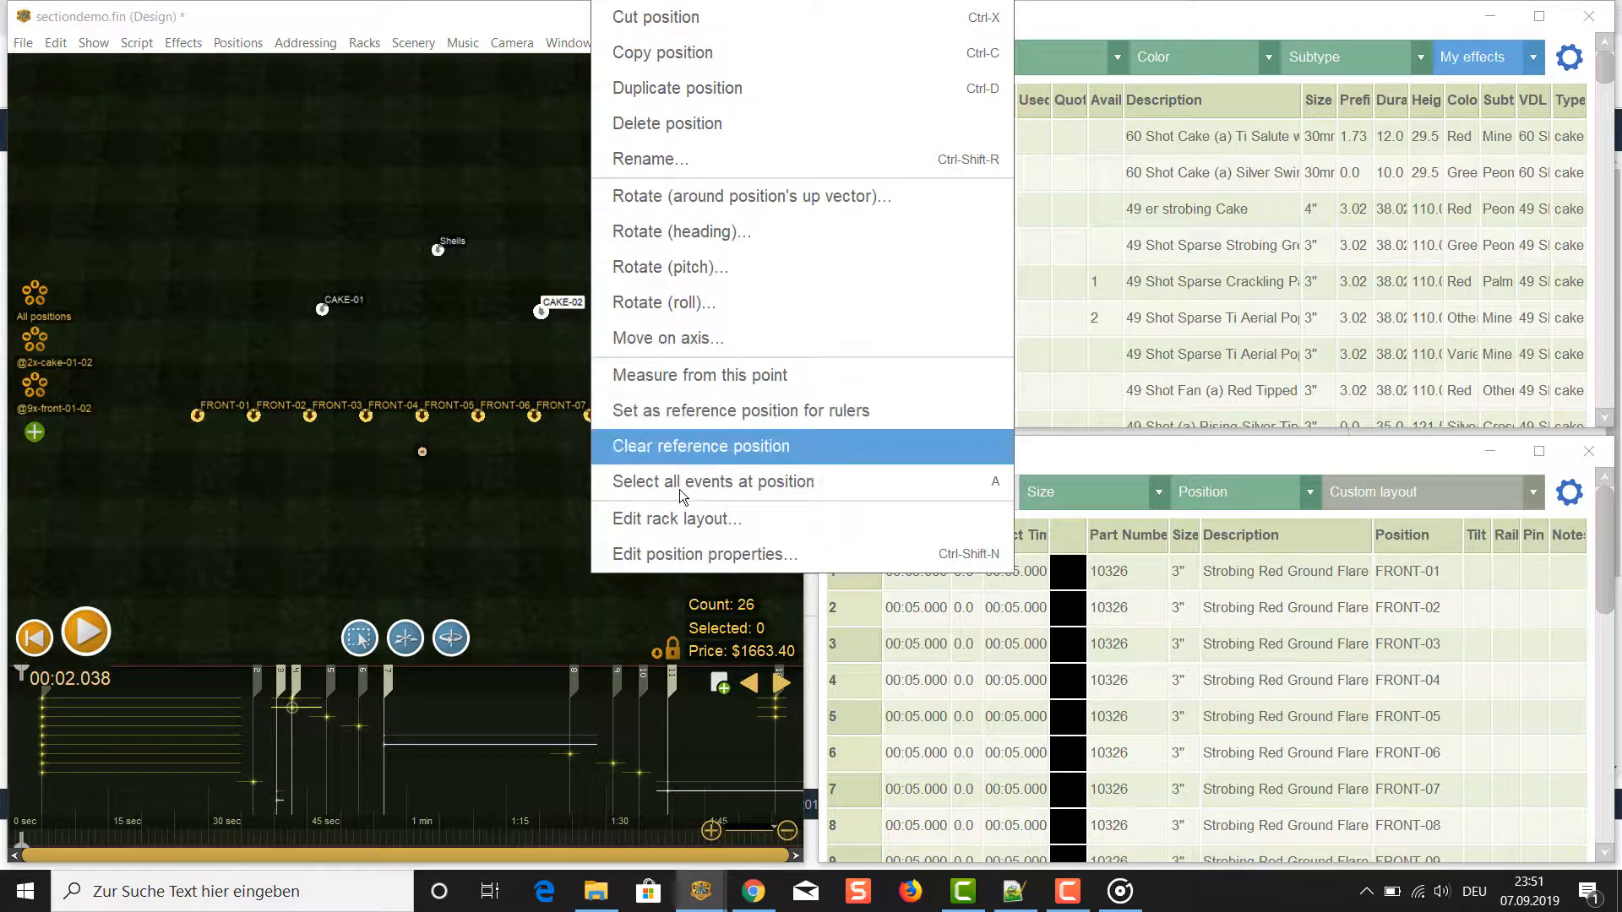
{"action": "left_click", "coordinate": [689, 554]}
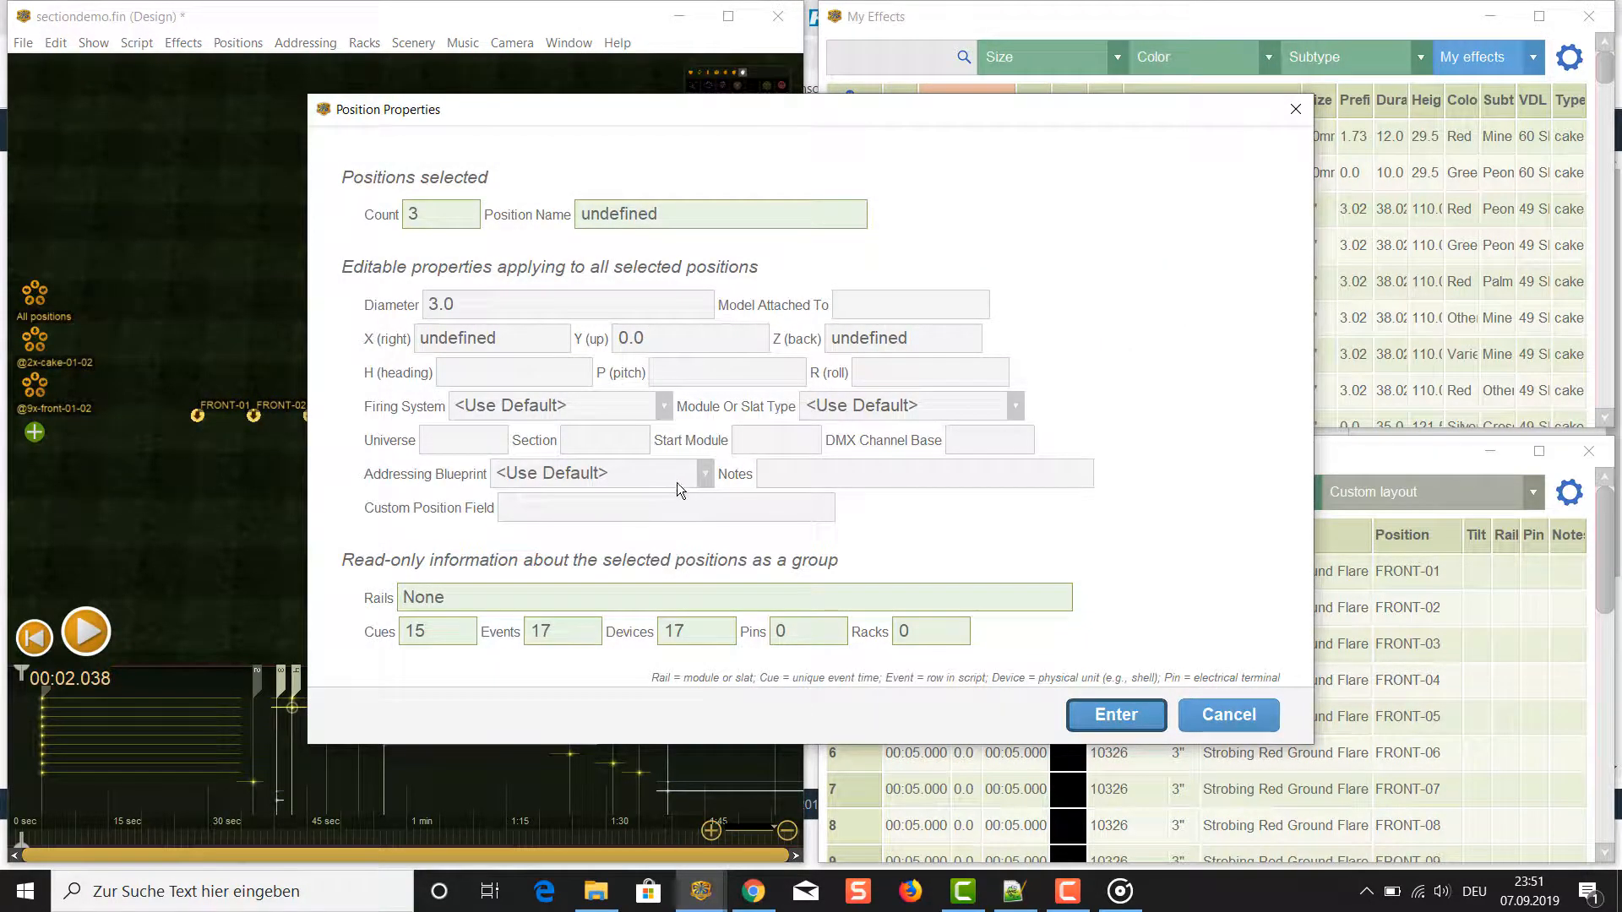
{"action": "left_click", "coordinate": [701, 475]}
{"action": "left_click", "coordinate": [656, 505]}
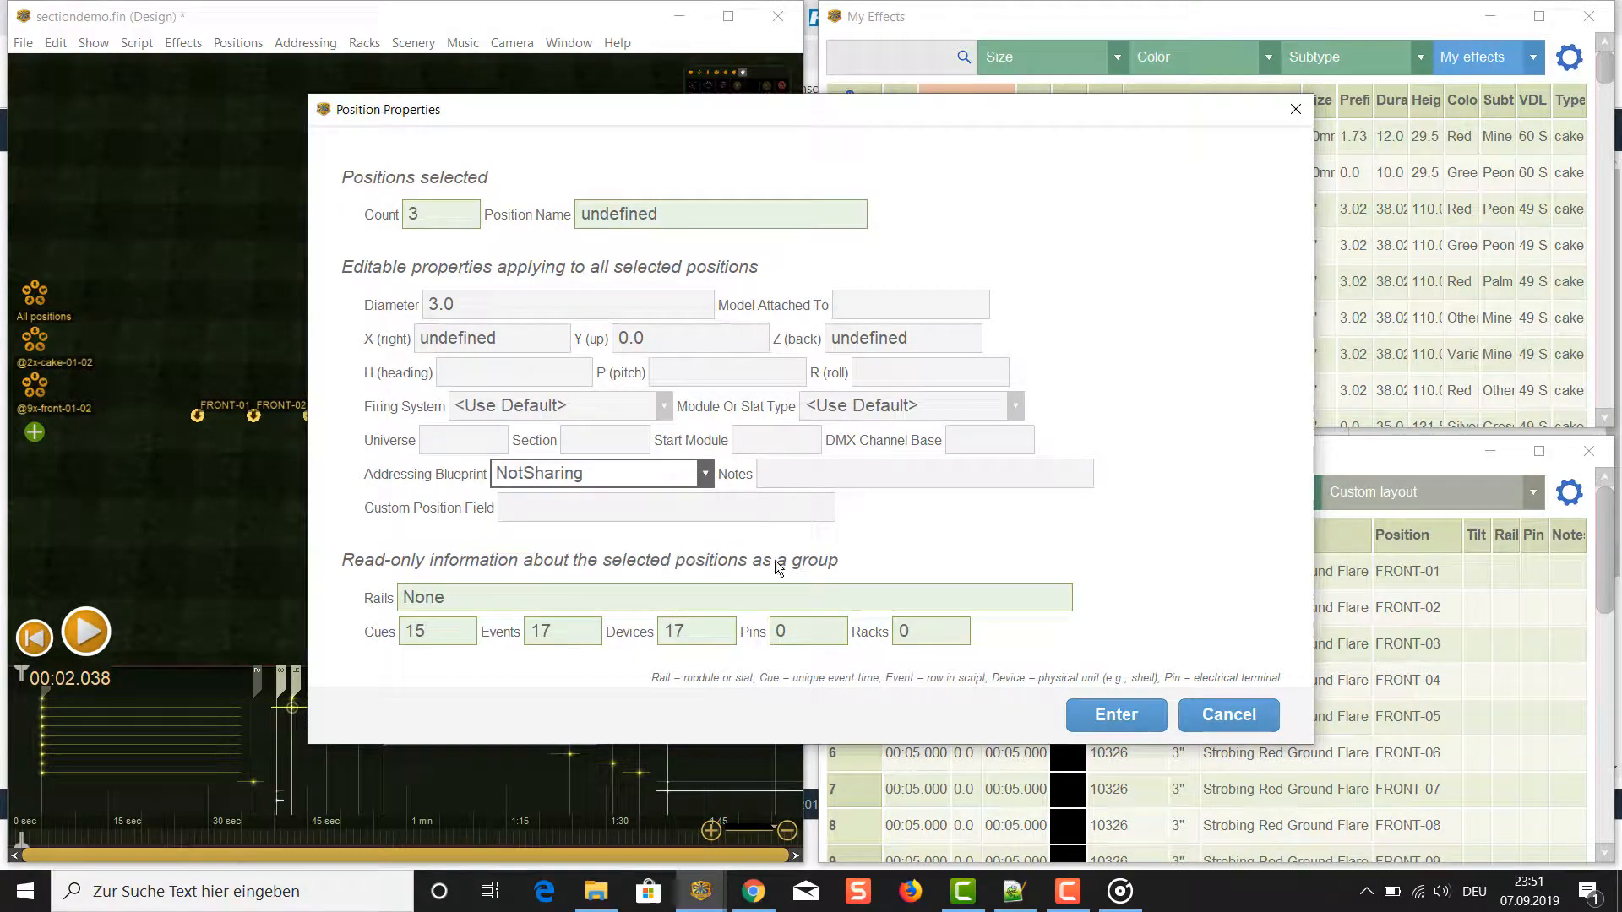
{"action": "left_click", "coordinate": [1117, 716]}
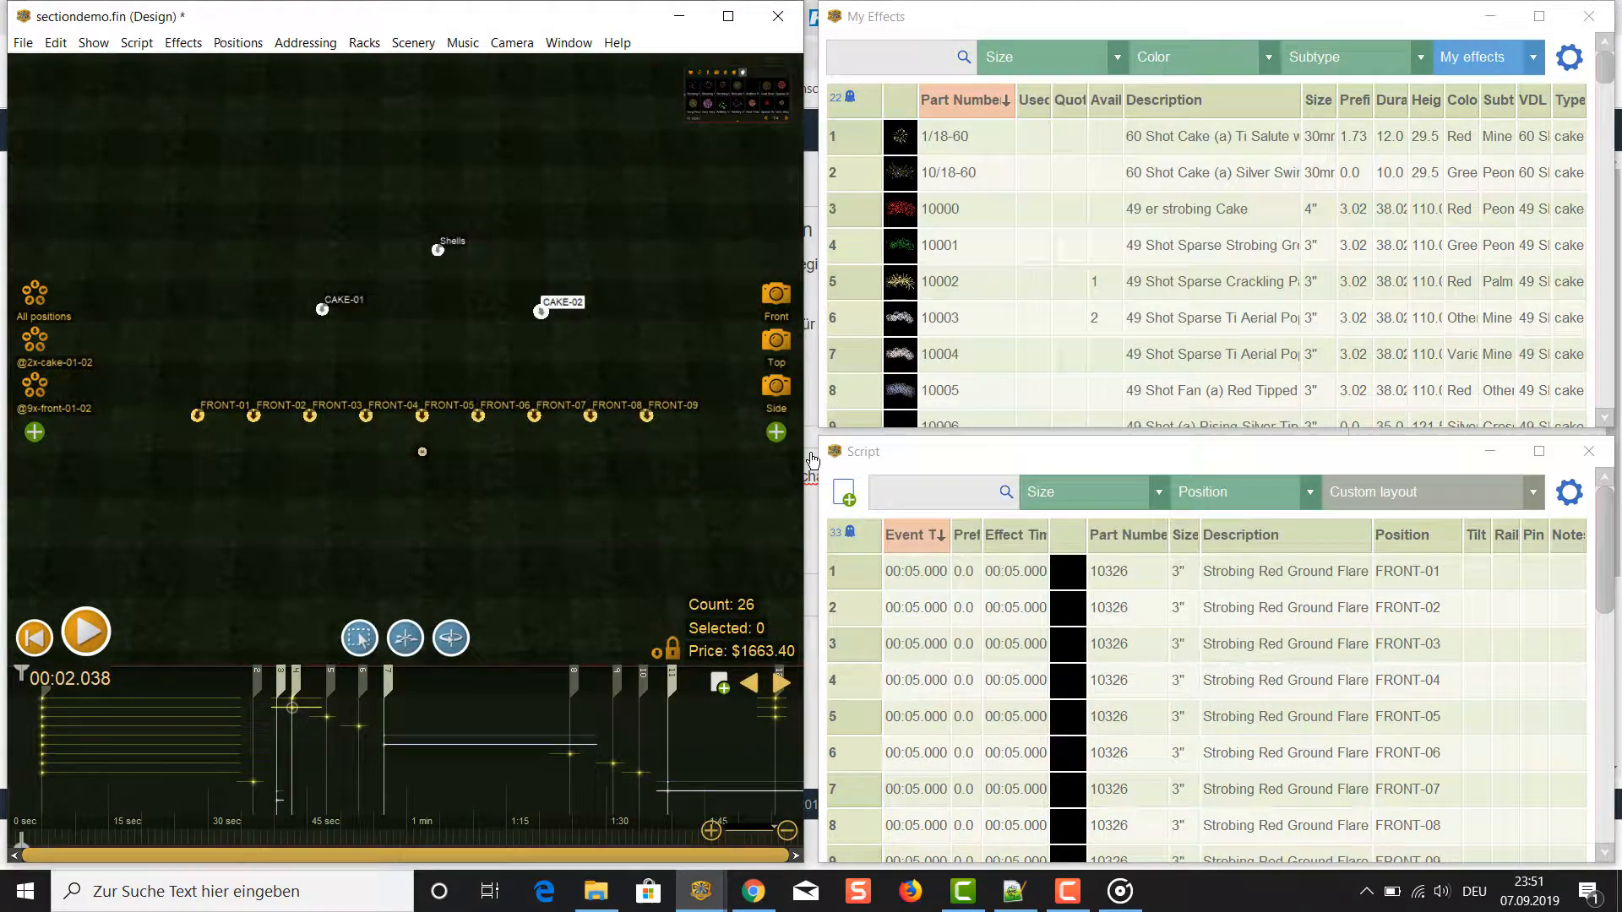
Address the show using the blueprints assigned to positions, and review the rail and pin assignments in the maximized script table
{"action": "left_click", "coordinate": [306, 43]}
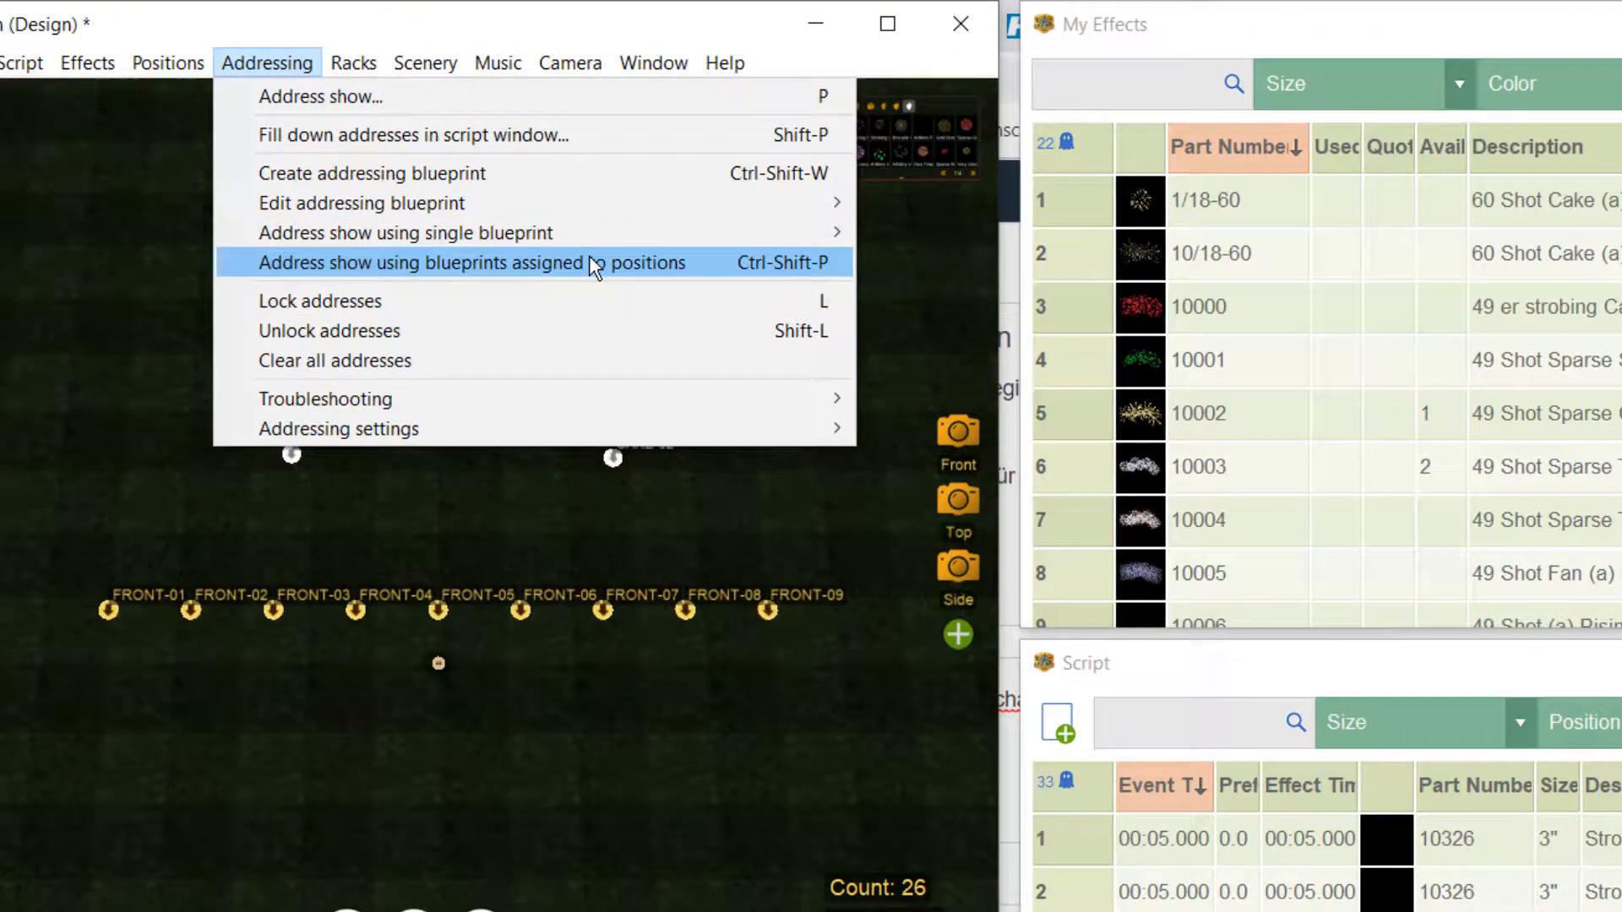
{"action": "left_click", "coordinate": [589, 257]}
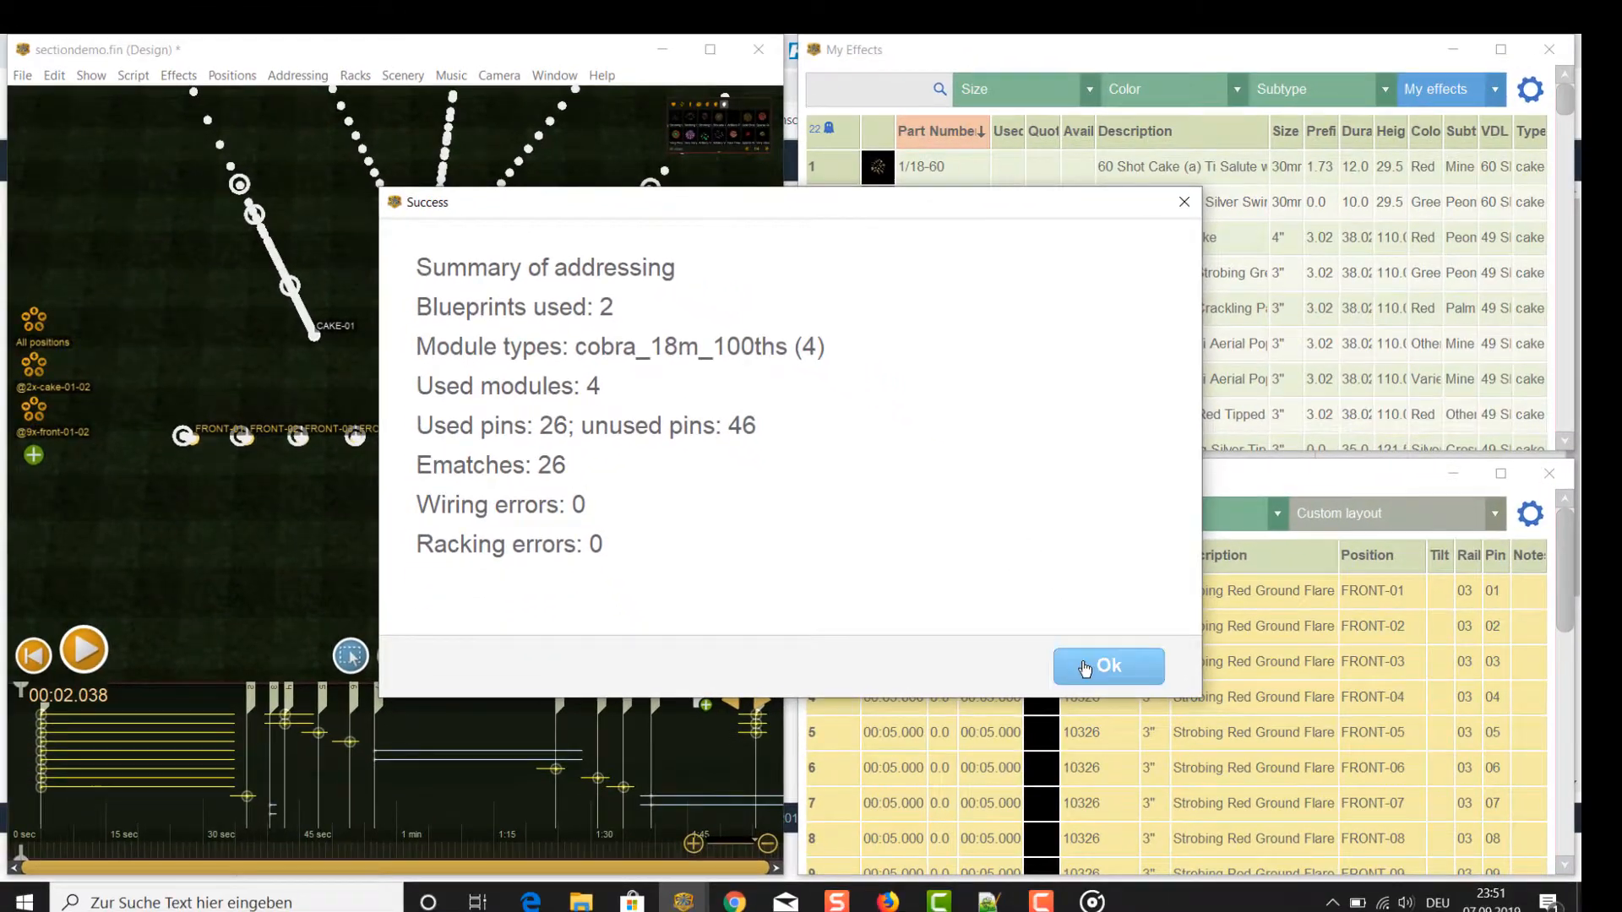
{"action": "left_click", "coordinate": [1086, 669]}
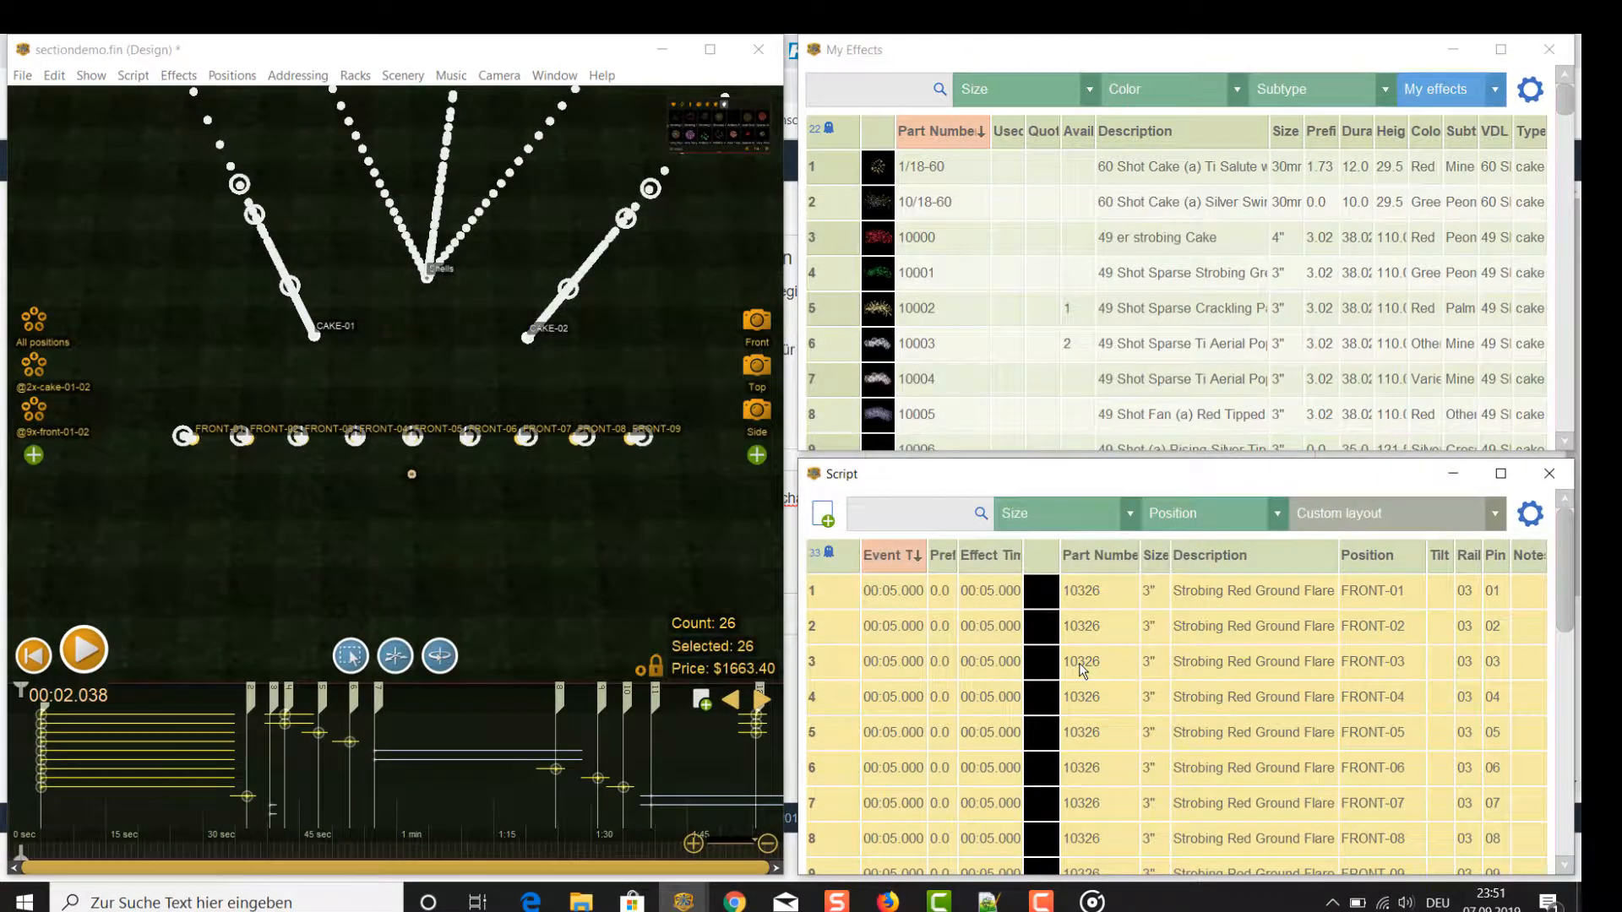
{"action": "left_click", "coordinate": [1492, 474]}
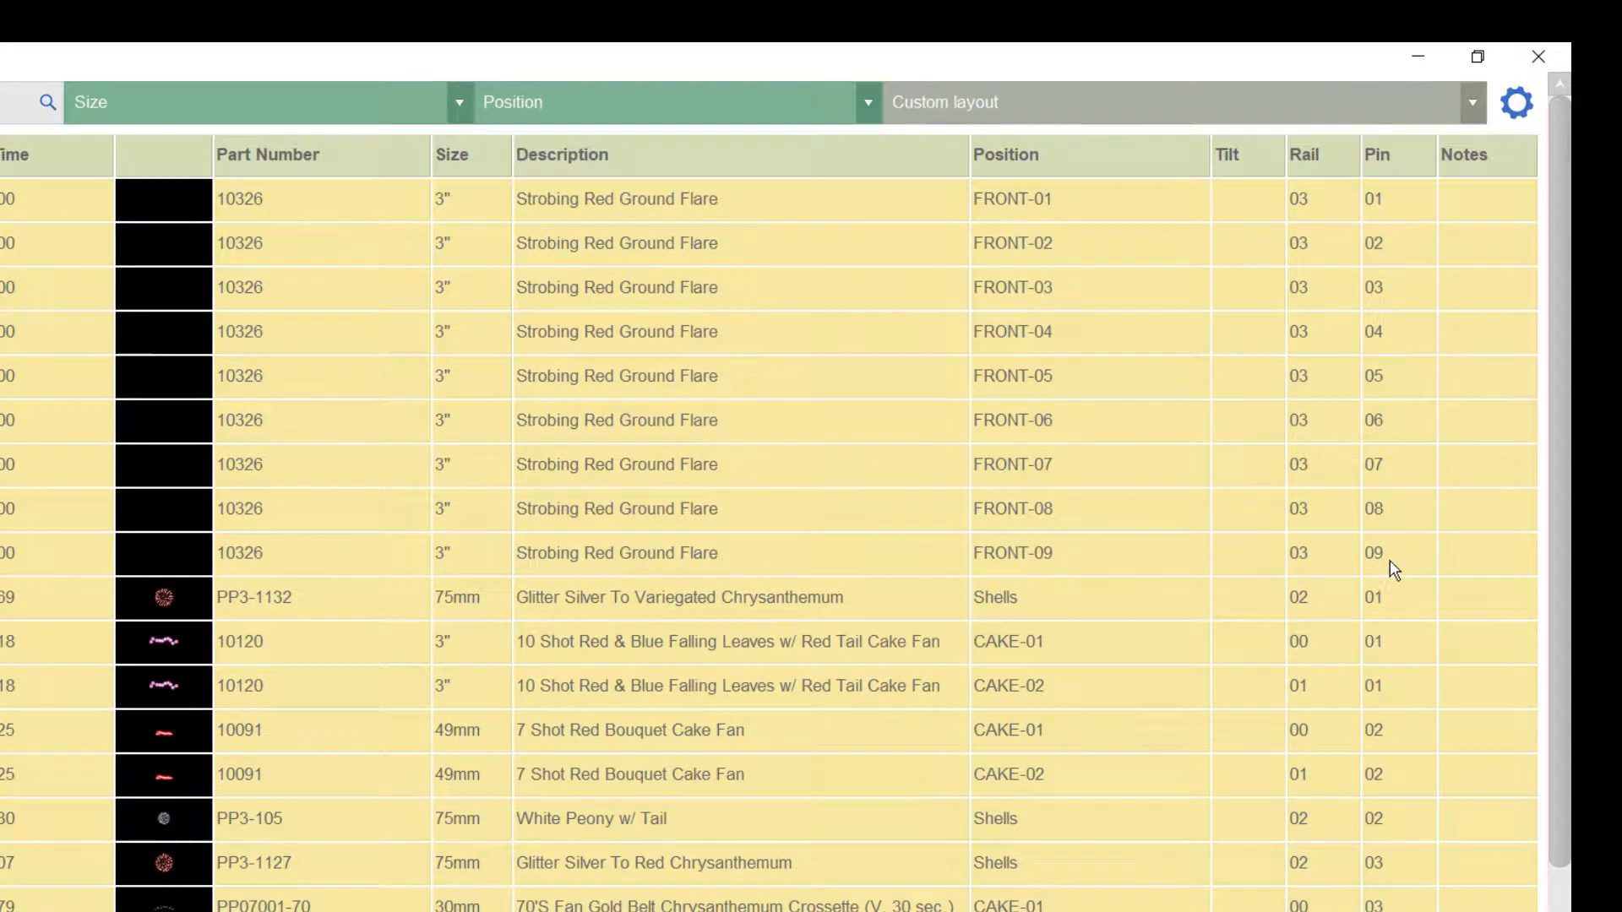
{"action": "scroll", "coordinate": [1356, 553], "scroll_direction": "down", "scroll_amount": 1}
{"action": "scroll", "coordinate": [1353, 547], "scroll_direction": "down", "scroll_amount": 1}
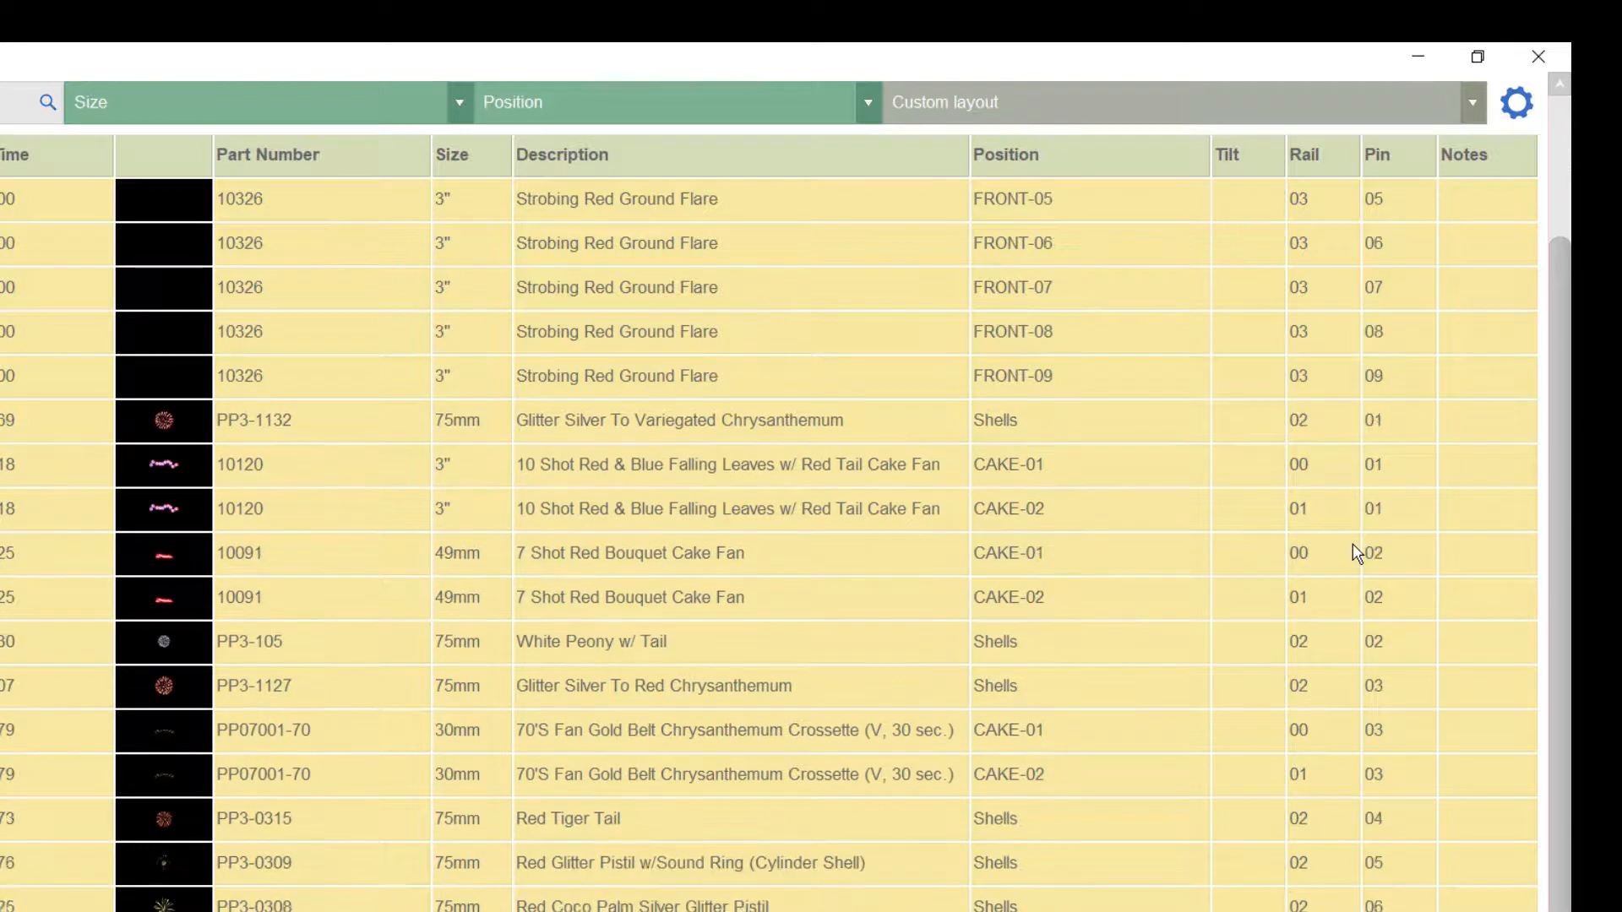
{"action": "scroll", "coordinate": [1356, 554], "scroll_direction": "up", "scroll_amount": 1}
{"action": "scroll", "coordinate": [1356, 553], "scroll_direction": "up", "scroll_amount": 1}
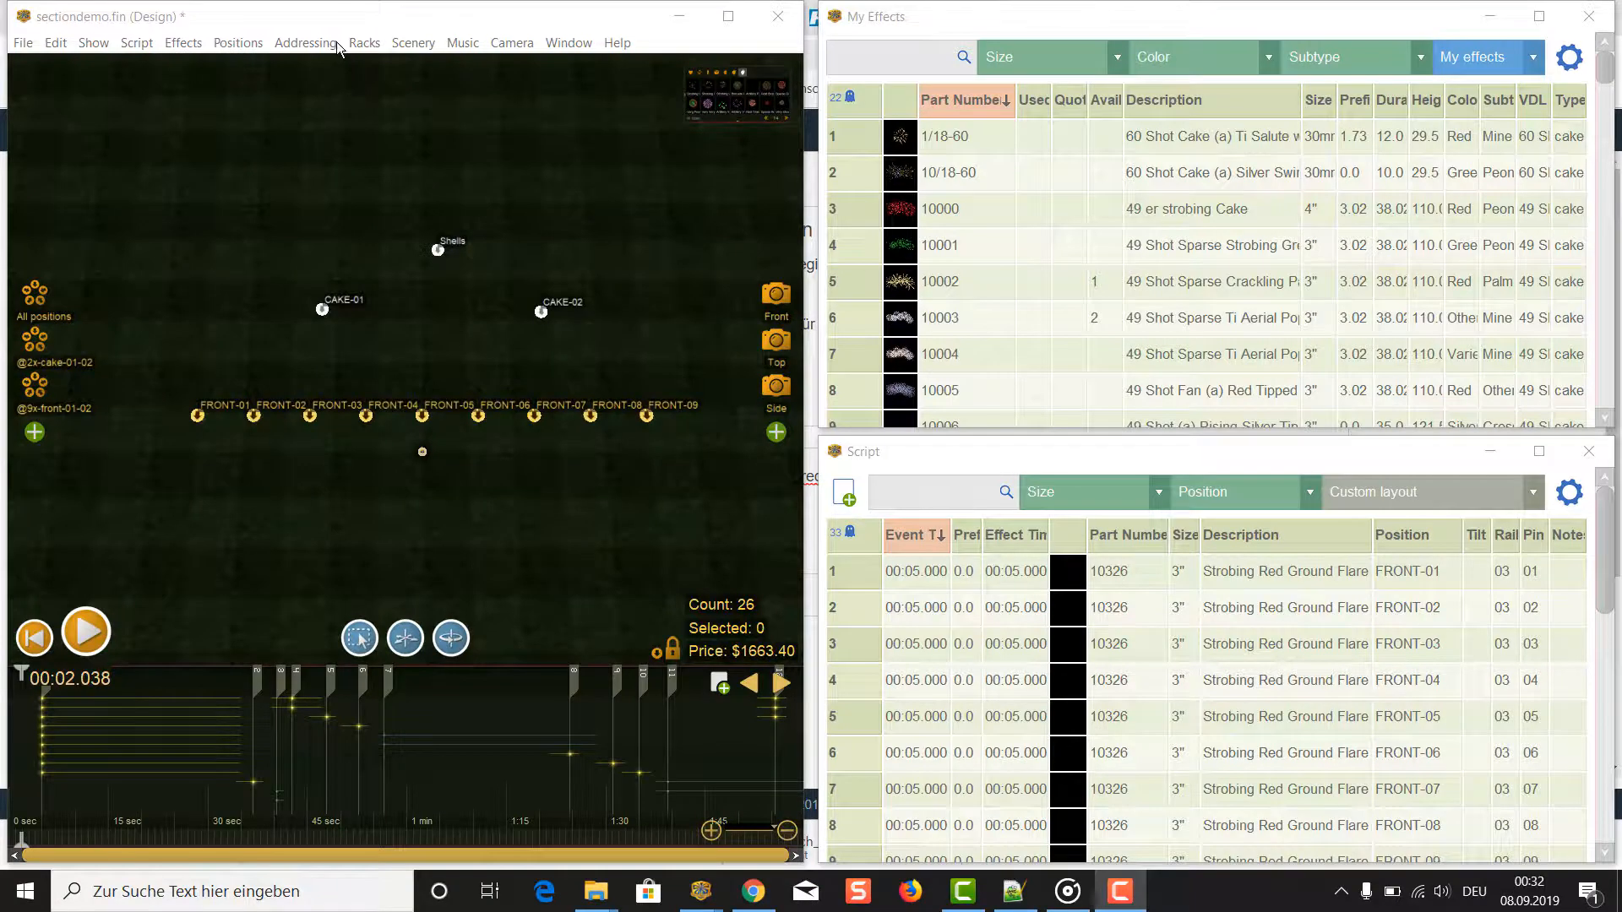
Edit the Sharing addressing blueprint to allow a maximum of 9 ematches per pin
{"action": "left_click", "coordinate": [335, 44]}
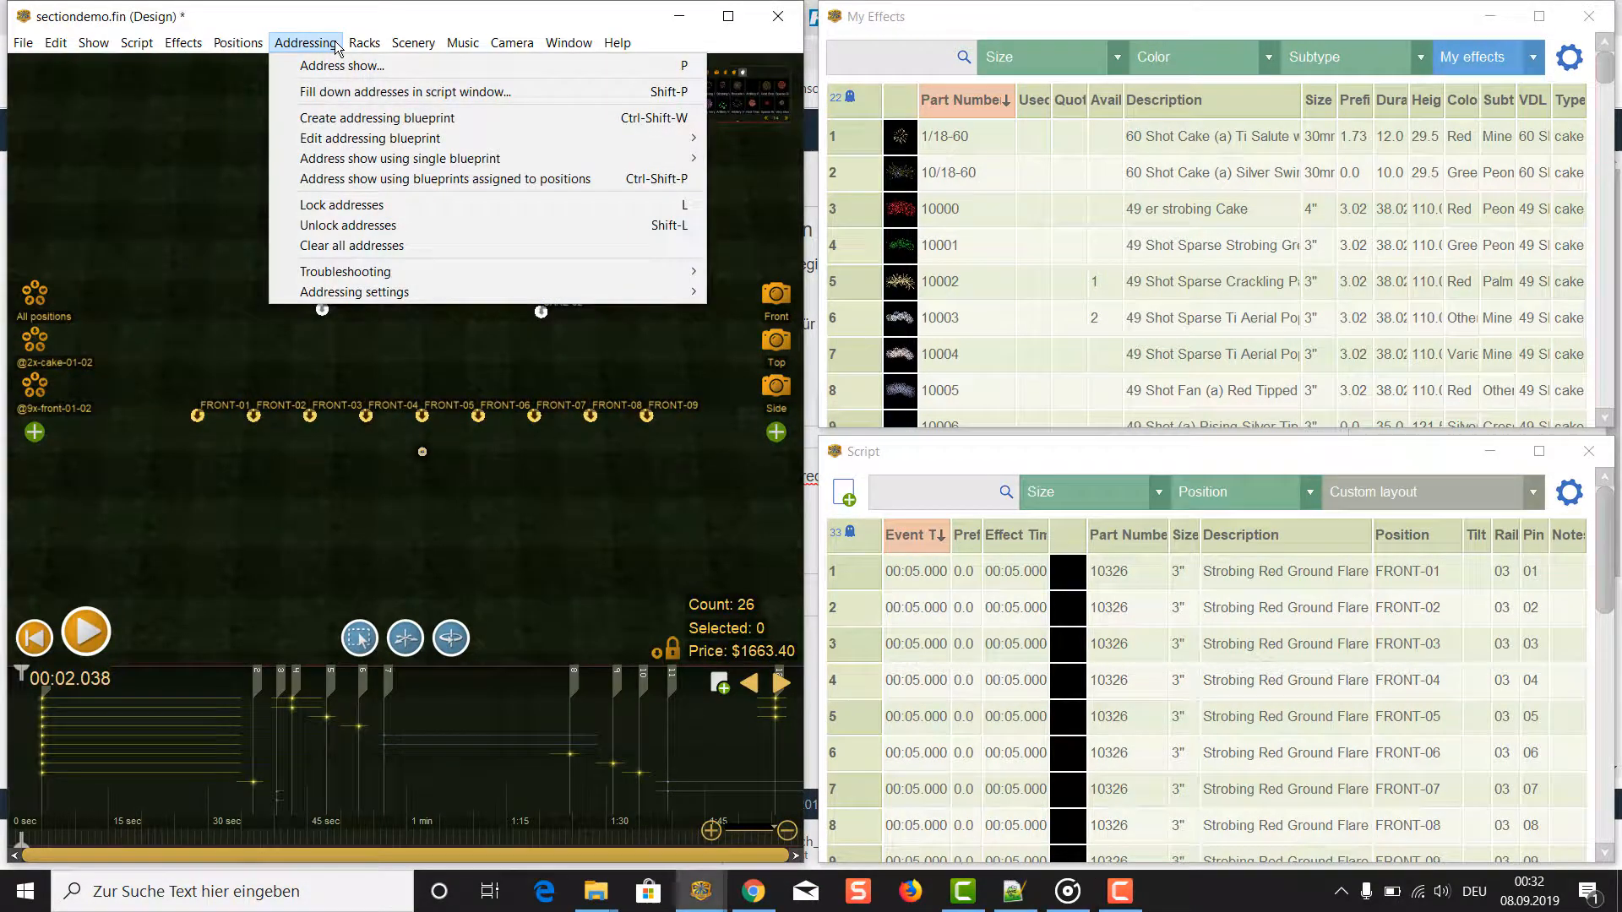
{"action": "mouse_move", "coordinate": [420, 142]}
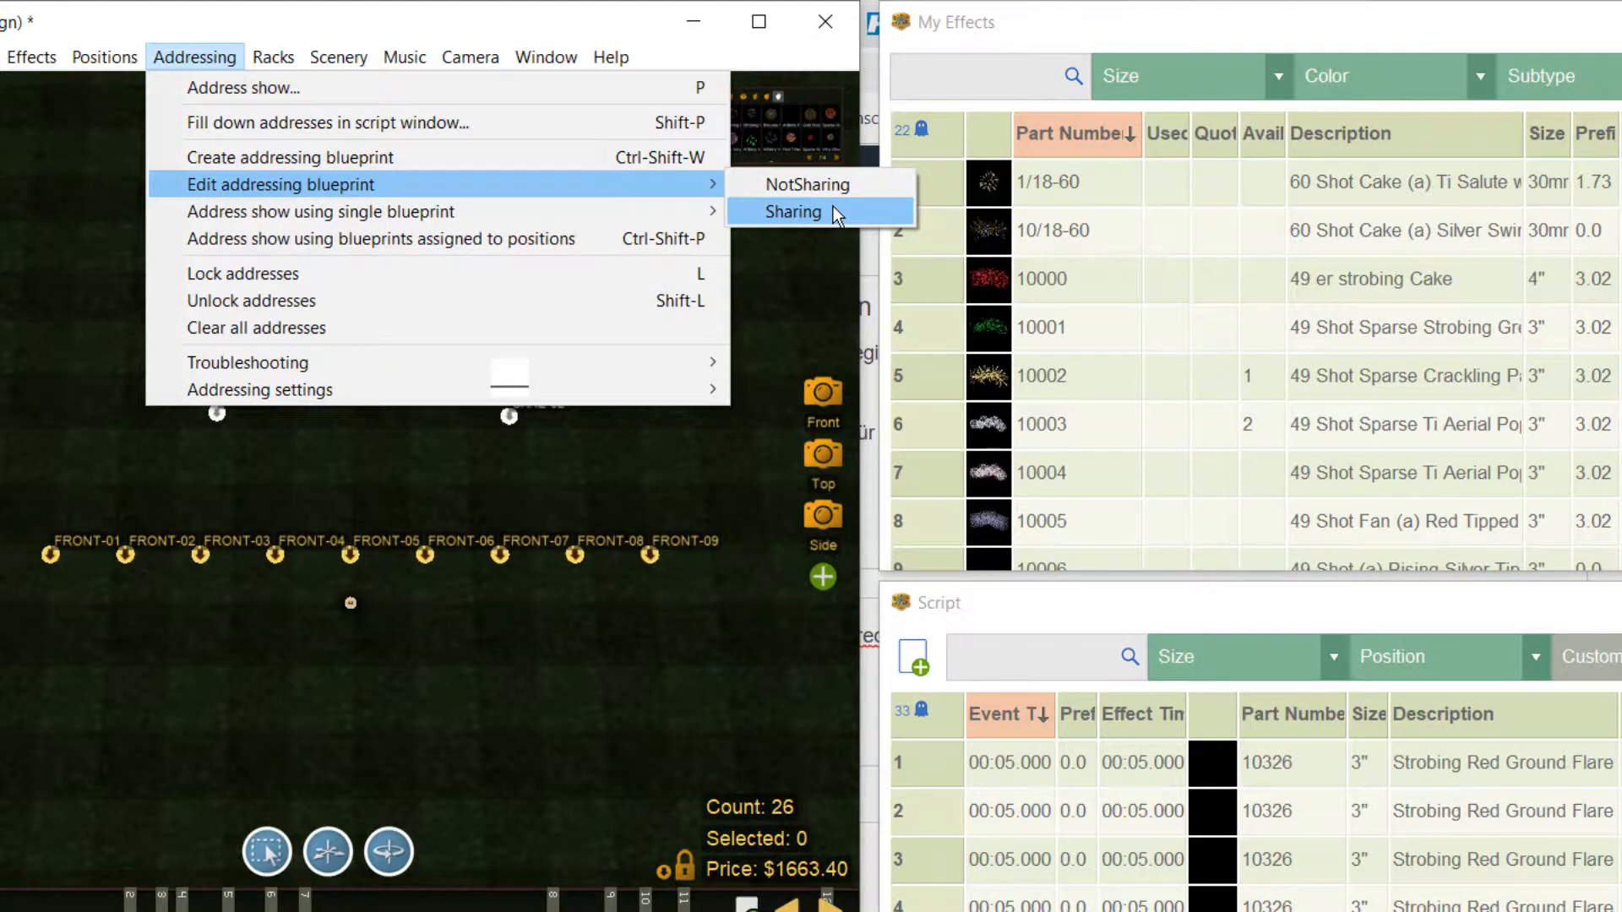
{"action": "left_click", "coordinate": [798, 211]}
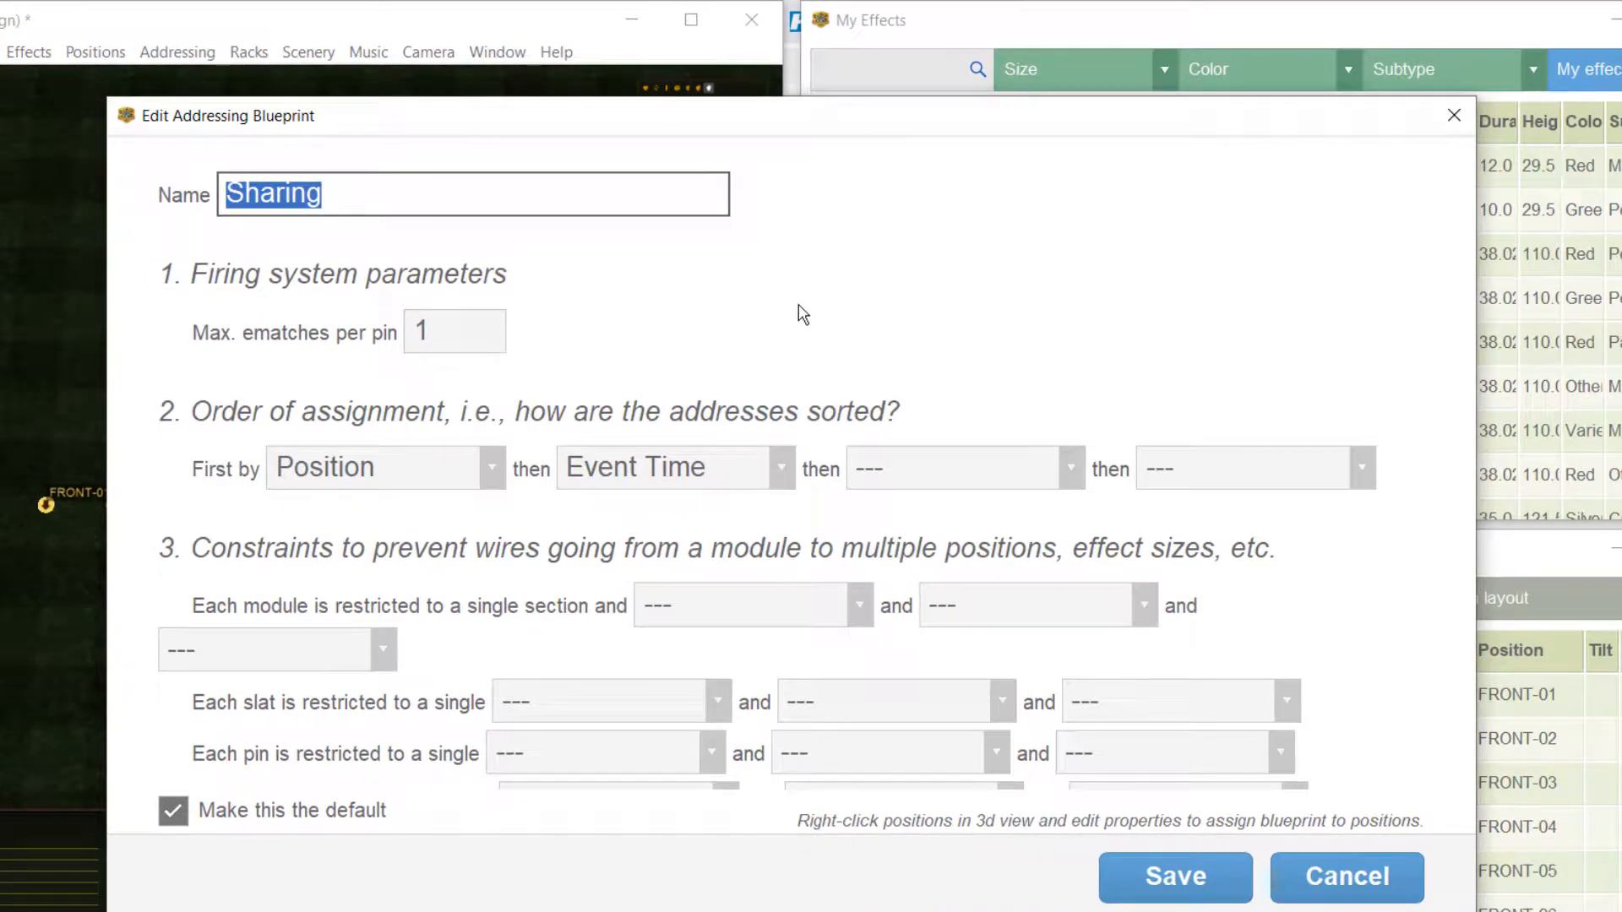
{"action": "double_click", "coordinate": [459, 333]}
{"action": "type", "text": "9"}
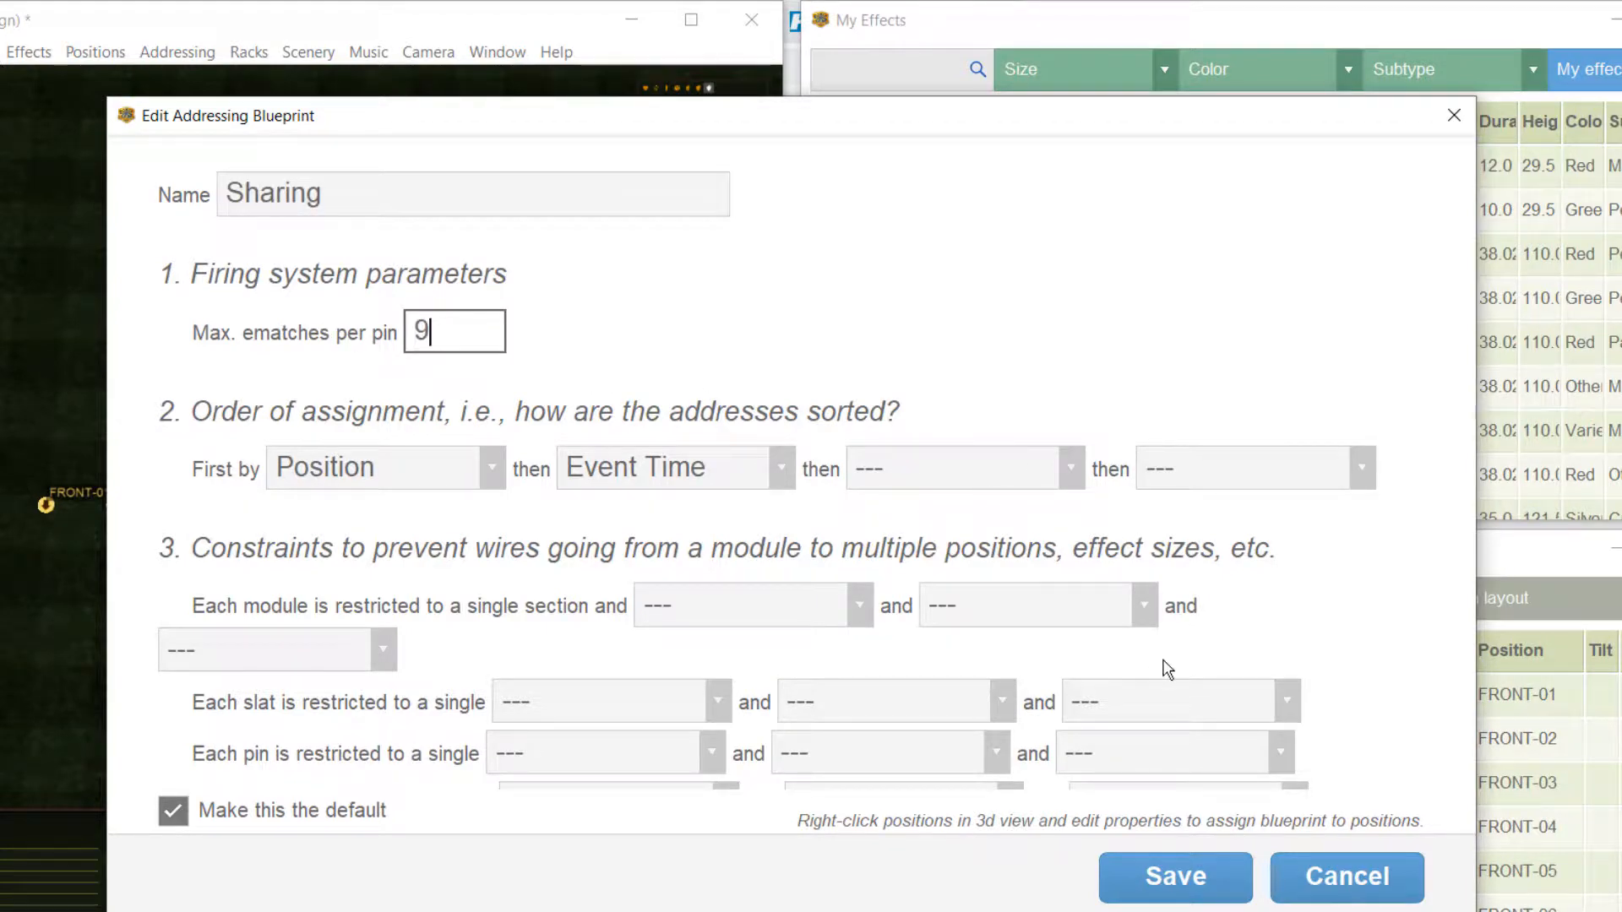
{"action": "left_click", "coordinate": [1176, 875]}
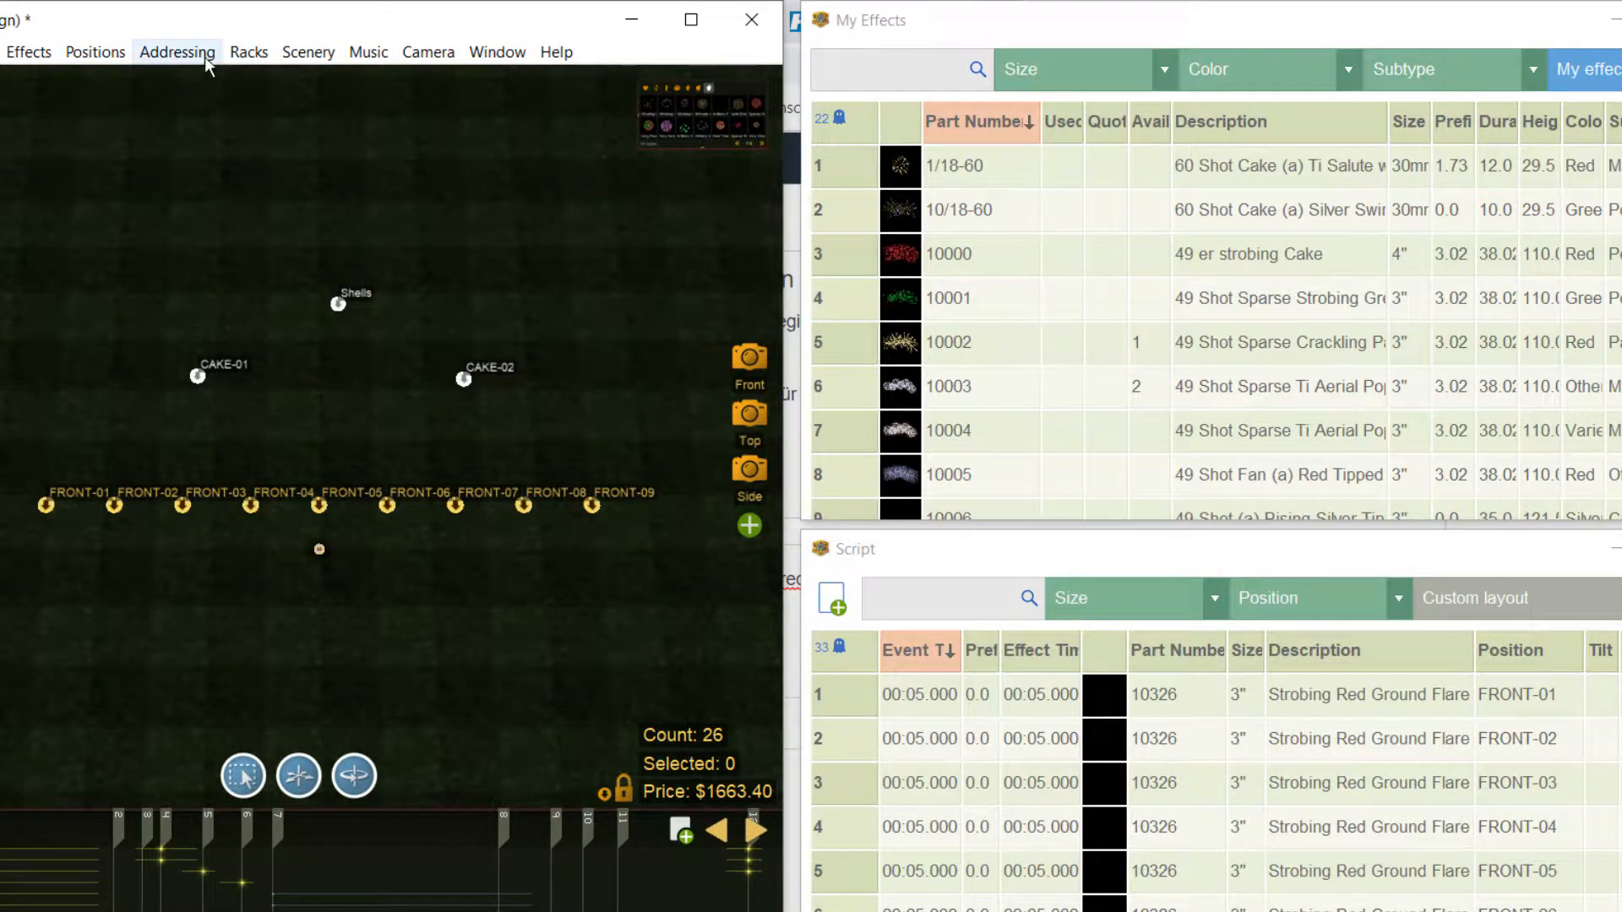
Readdress the show with the edited Sharing blueprint, using the blueprints assigned to positions
{"action": "left_click", "coordinate": [177, 51]}
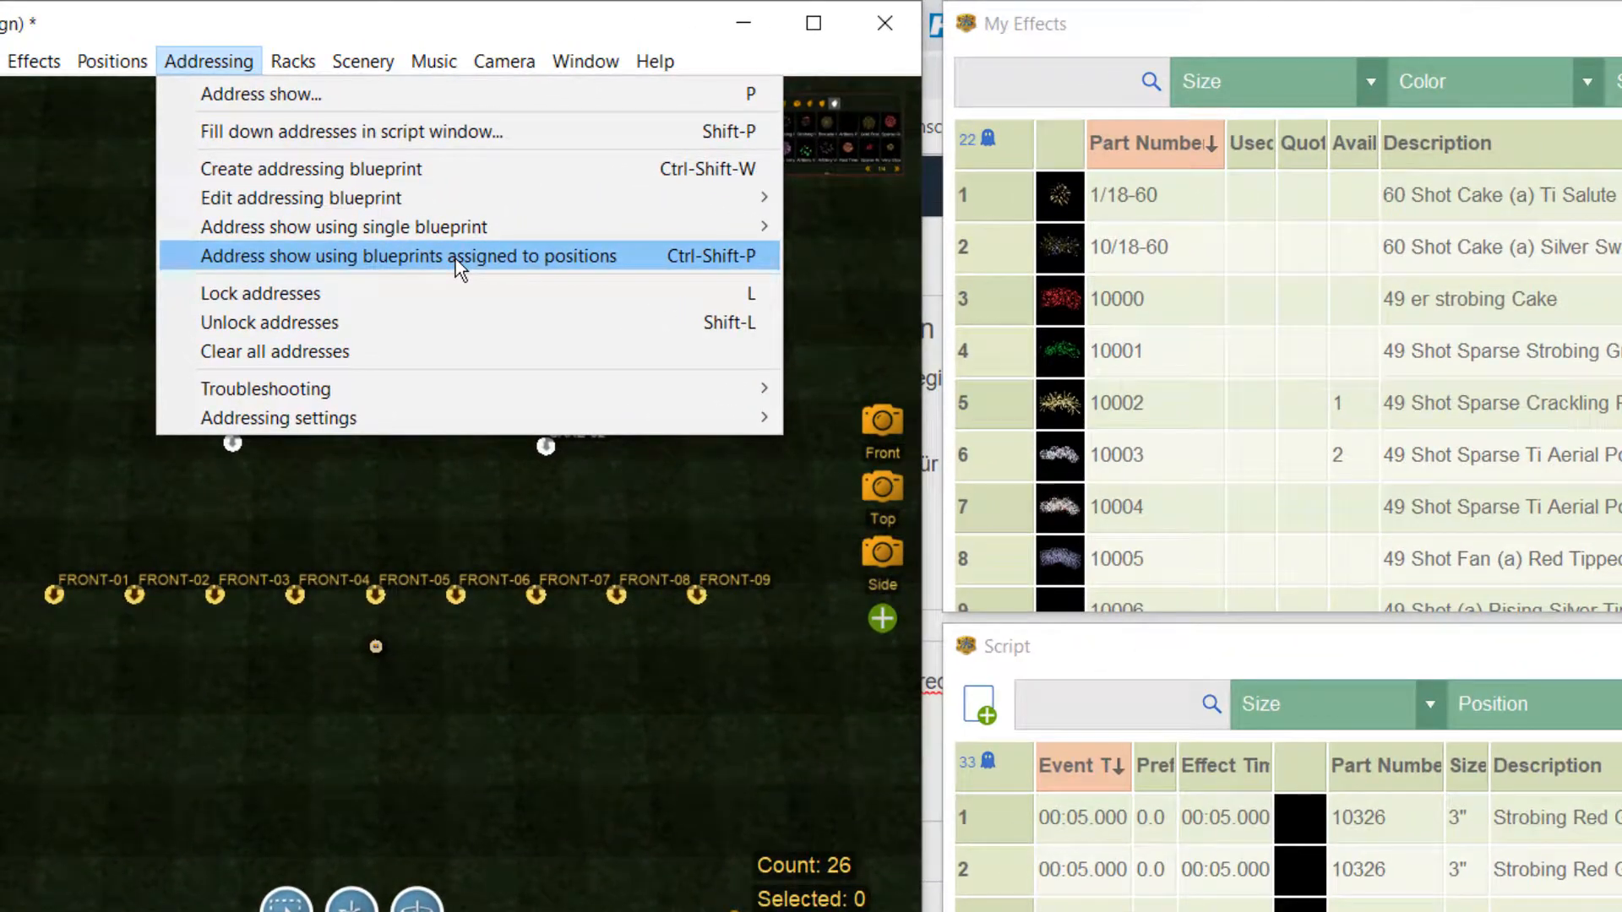
{"action": "left_click", "coordinate": [455, 258]}
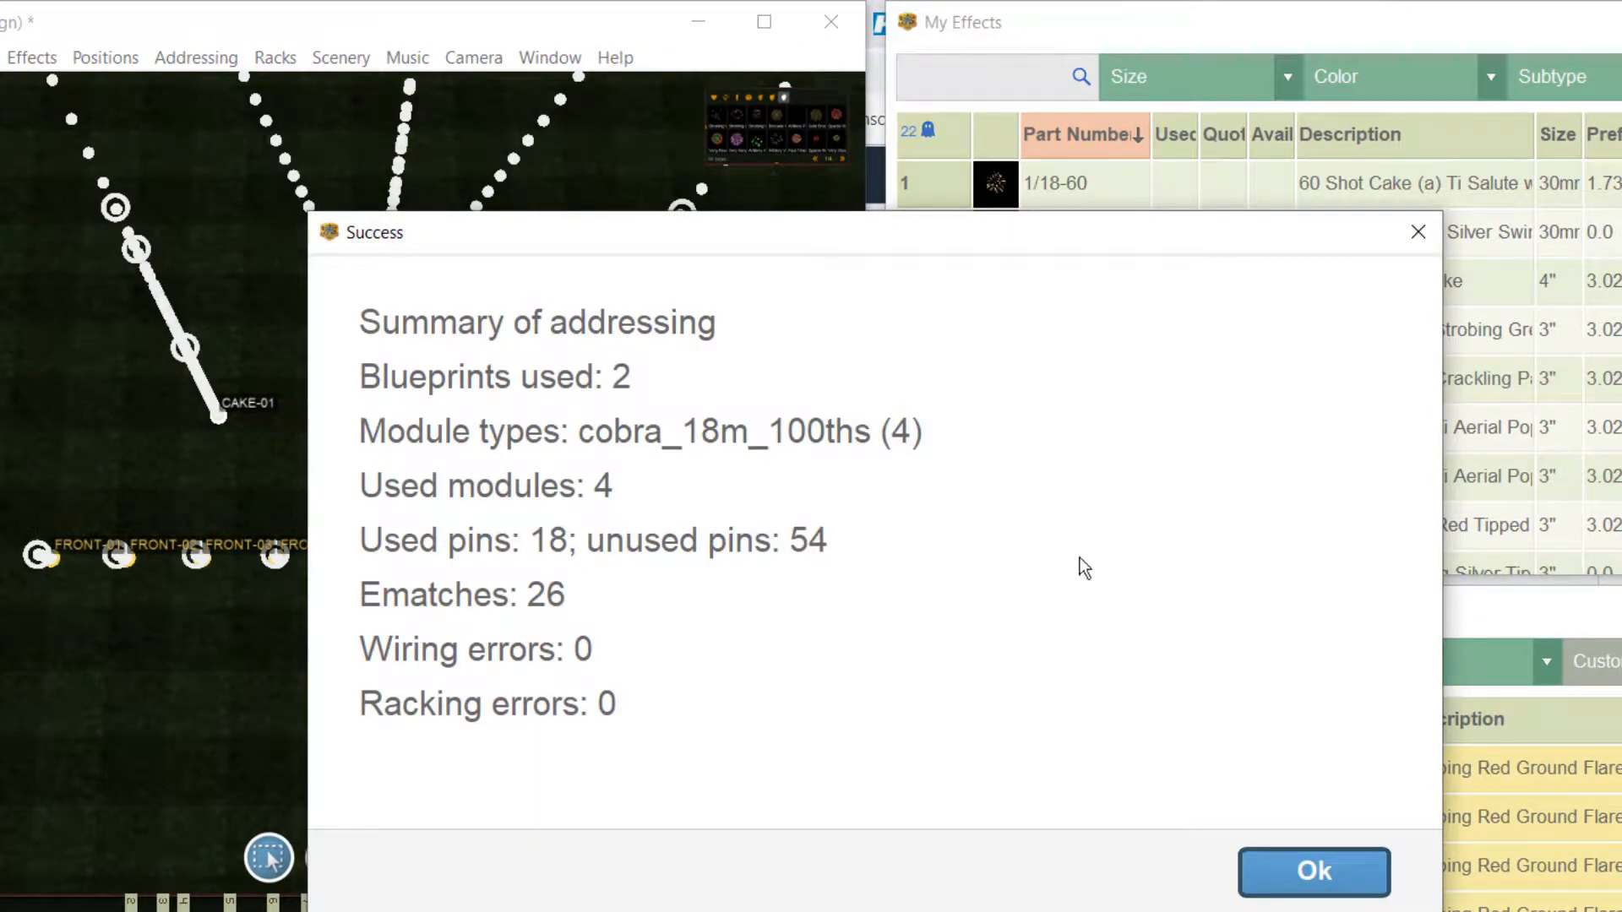
{"action": "left_click", "coordinate": [1305, 870]}
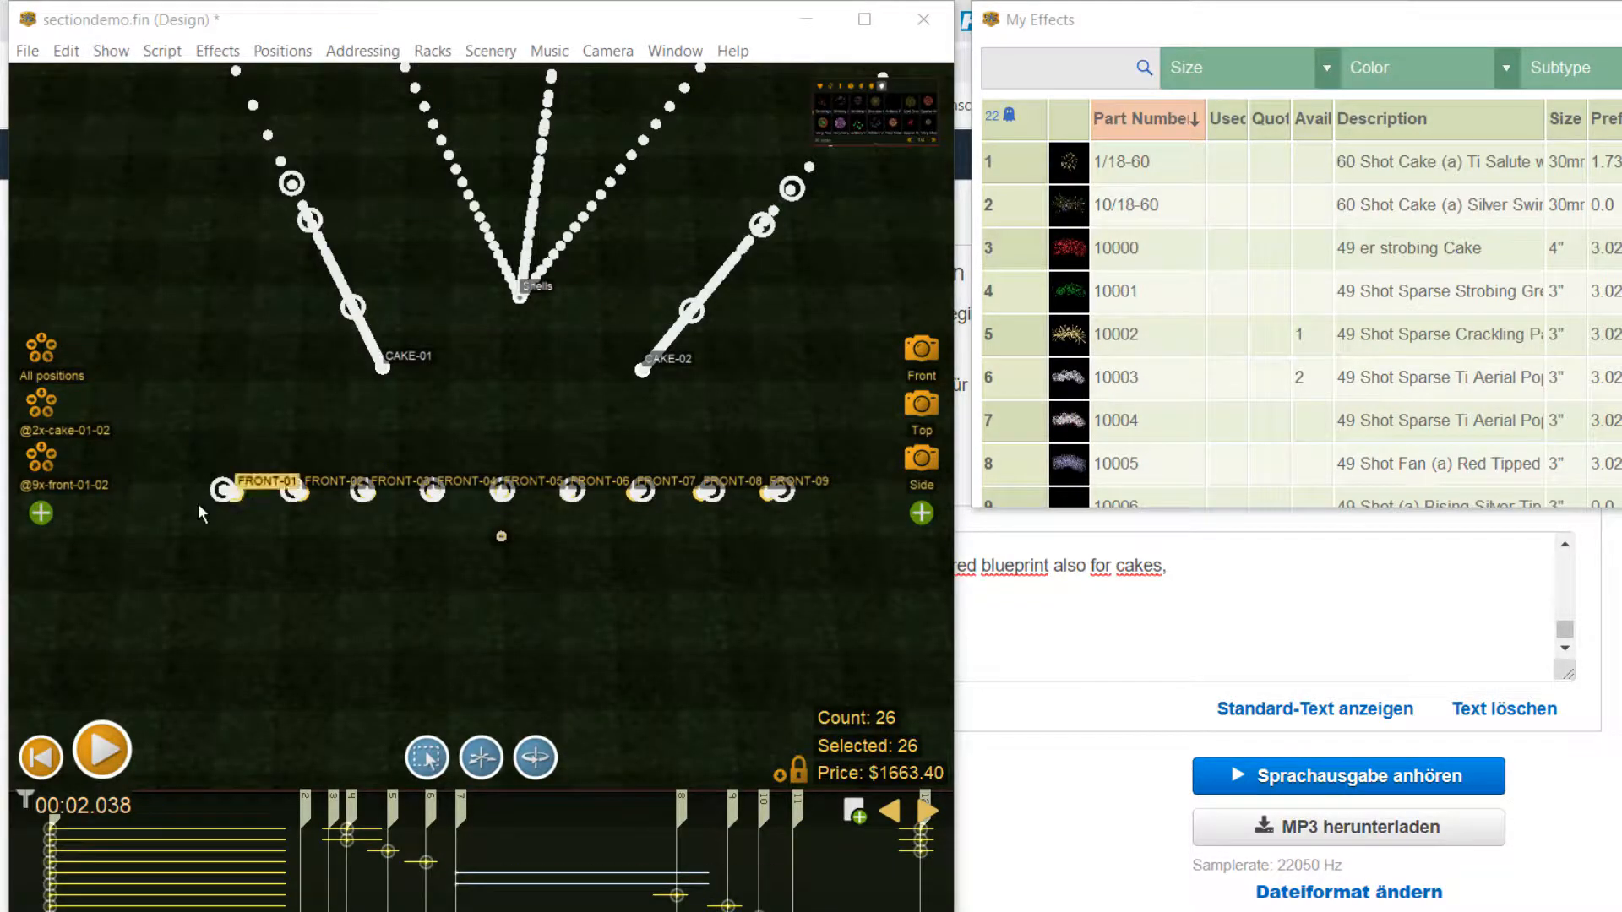
Open the position properties of FRONT-01
{"action": "right_click", "coordinate": [237, 497]}
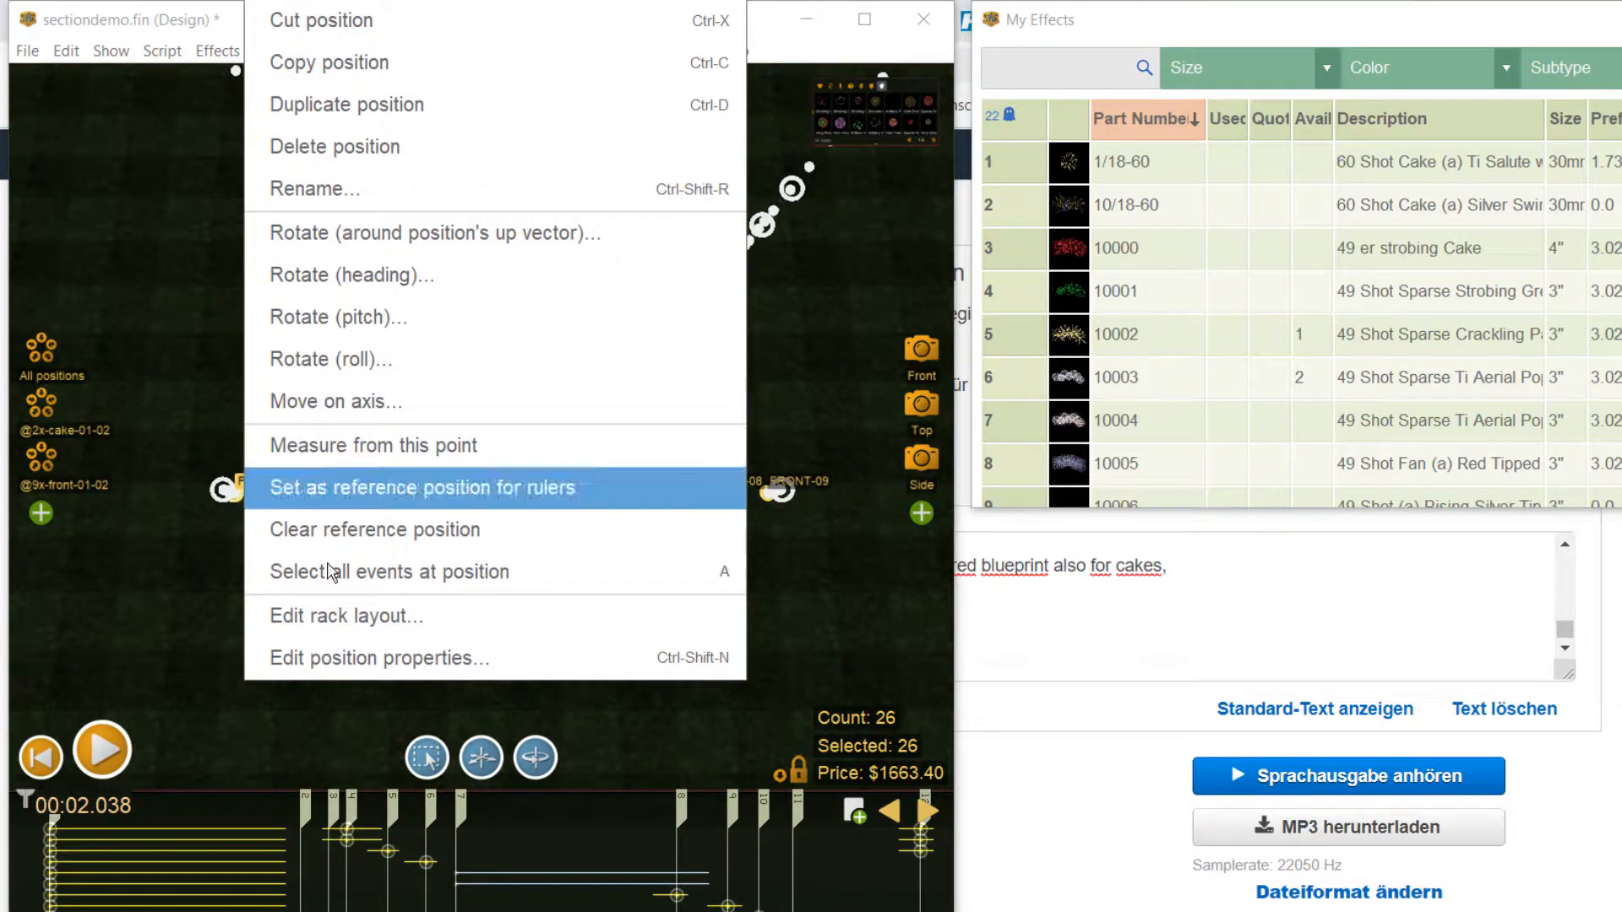
{"action": "left_click", "coordinate": [363, 657]}
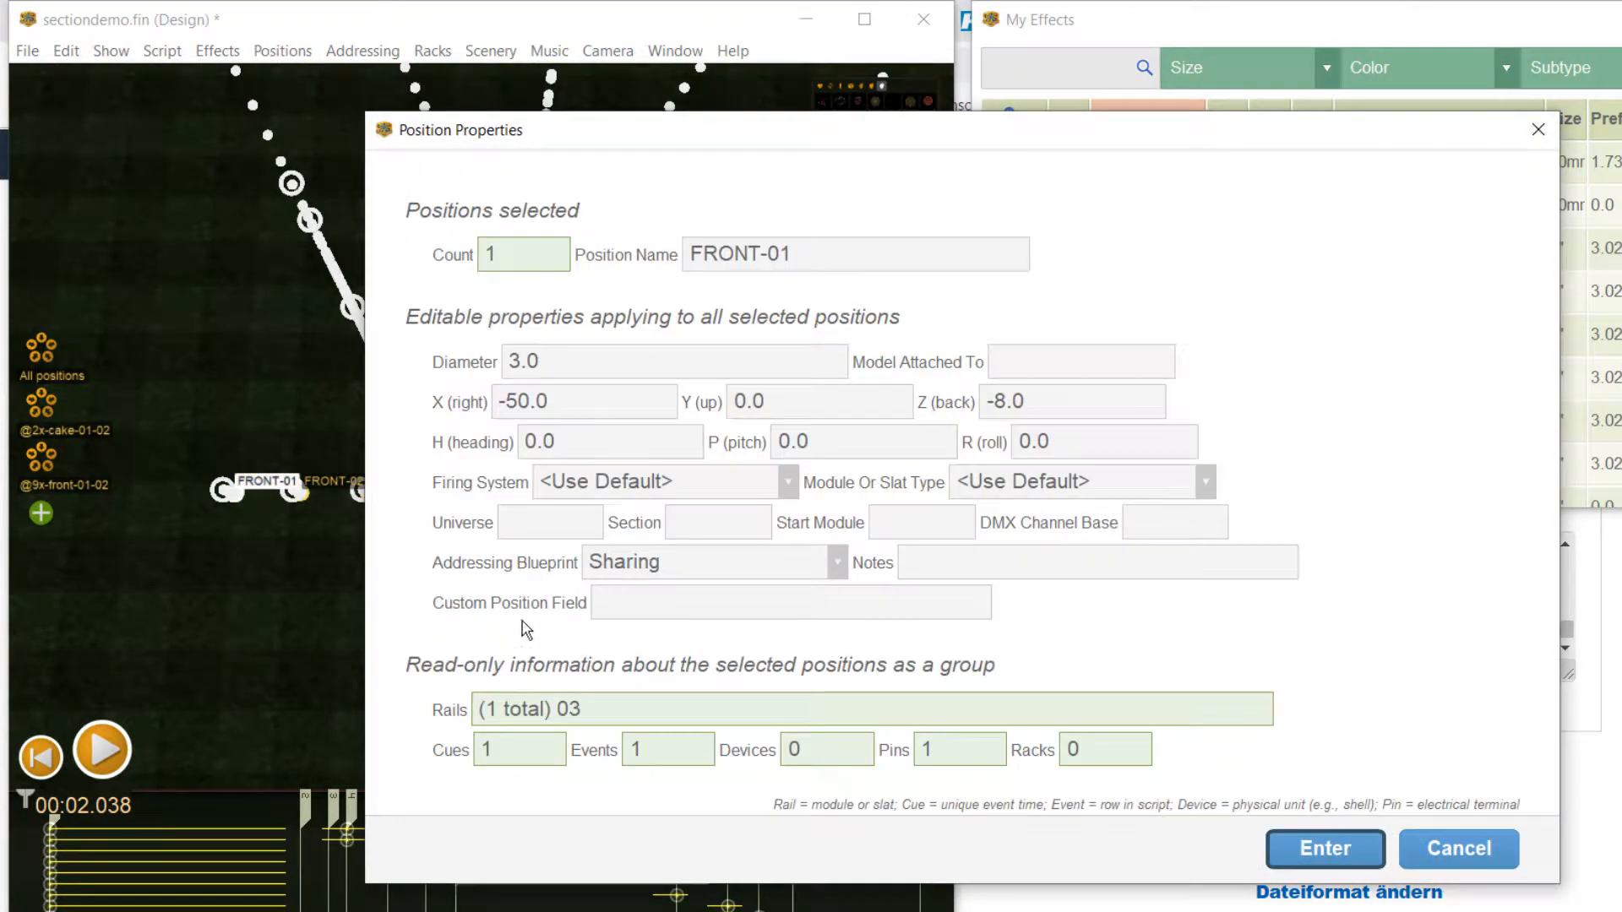